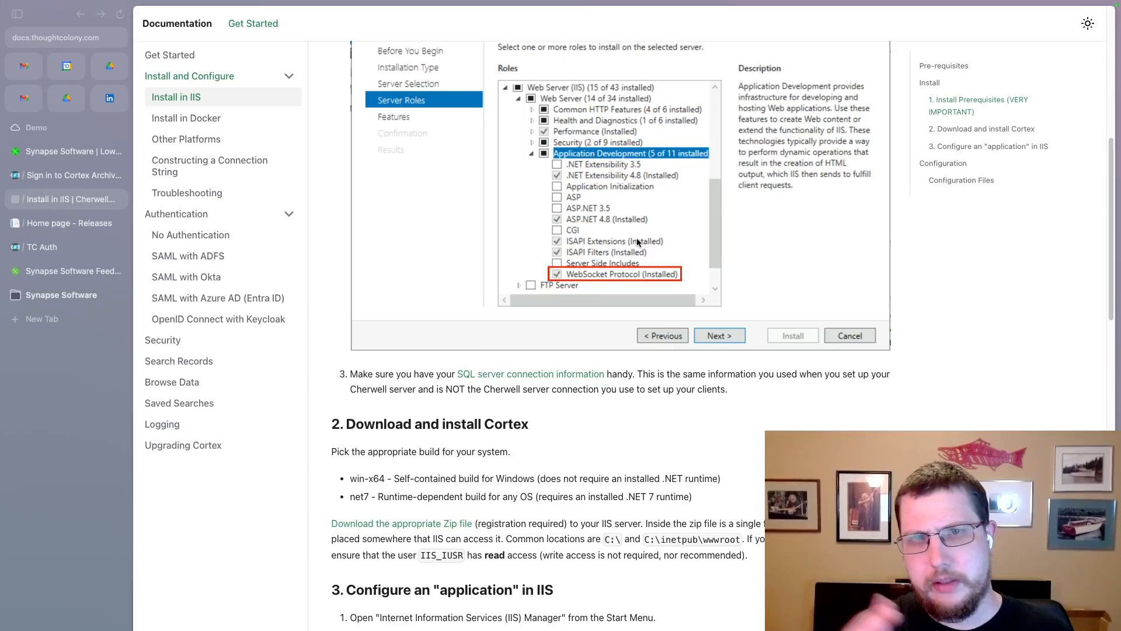
Scroll to the sample appsettings.json and highlight its Authentication block's 'none' Type value
{"action": "scroll", "coordinate": [638, 242], "scroll_direction": "down", "scroll_amount": 7}
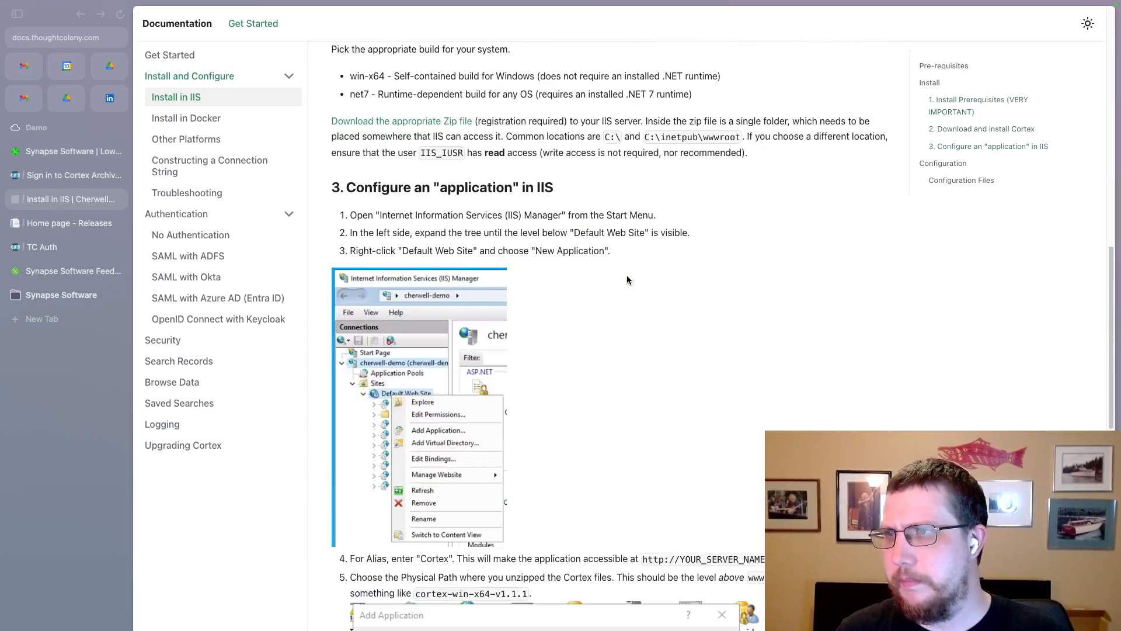
{"action": "scroll", "coordinate": [627, 280], "scroll_direction": "down", "scroll_amount": 4}
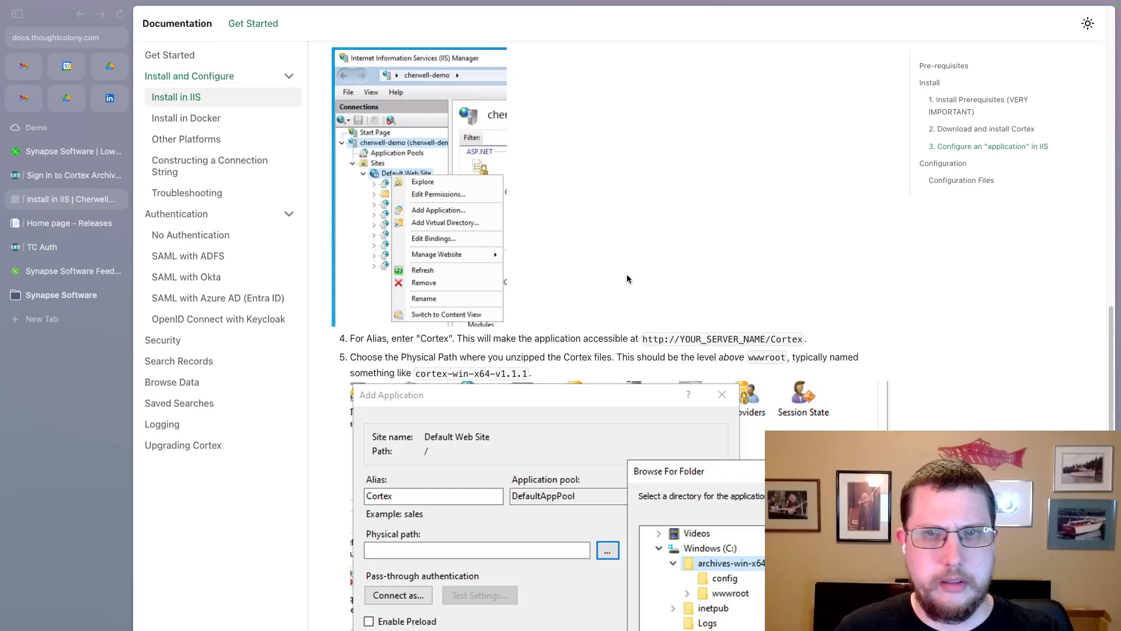
{"action": "scroll", "coordinate": [628, 279], "scroll_direction": "down", "scroll_amount": 12}
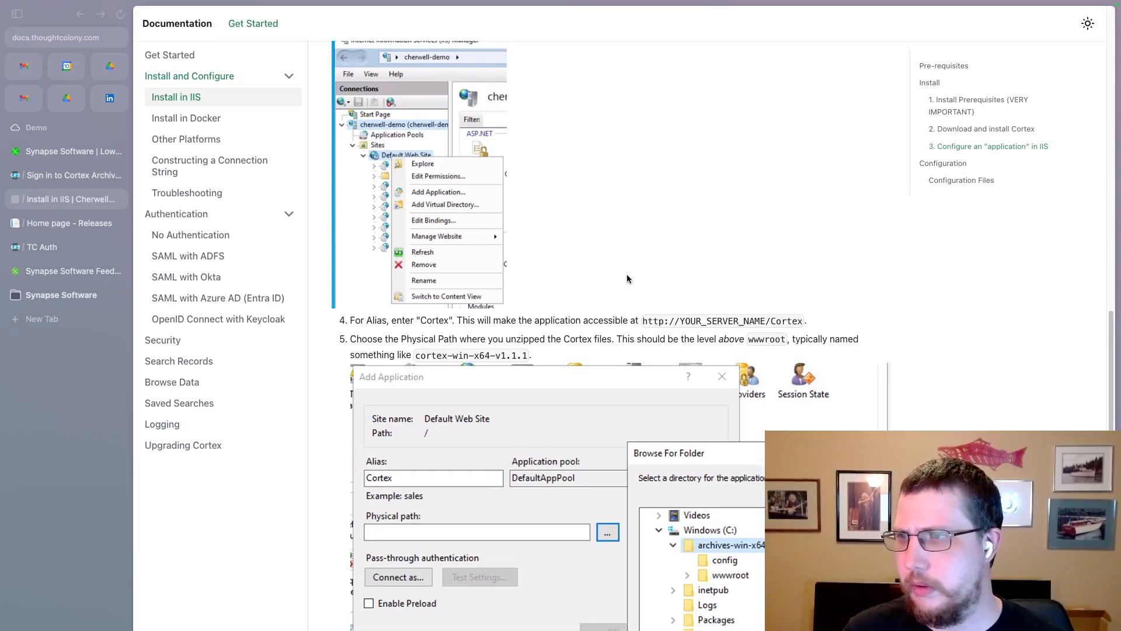
{"action": "scroll", "coordinate": [627, 279], "scroll_direction": "down", "scroll_amount": 1}
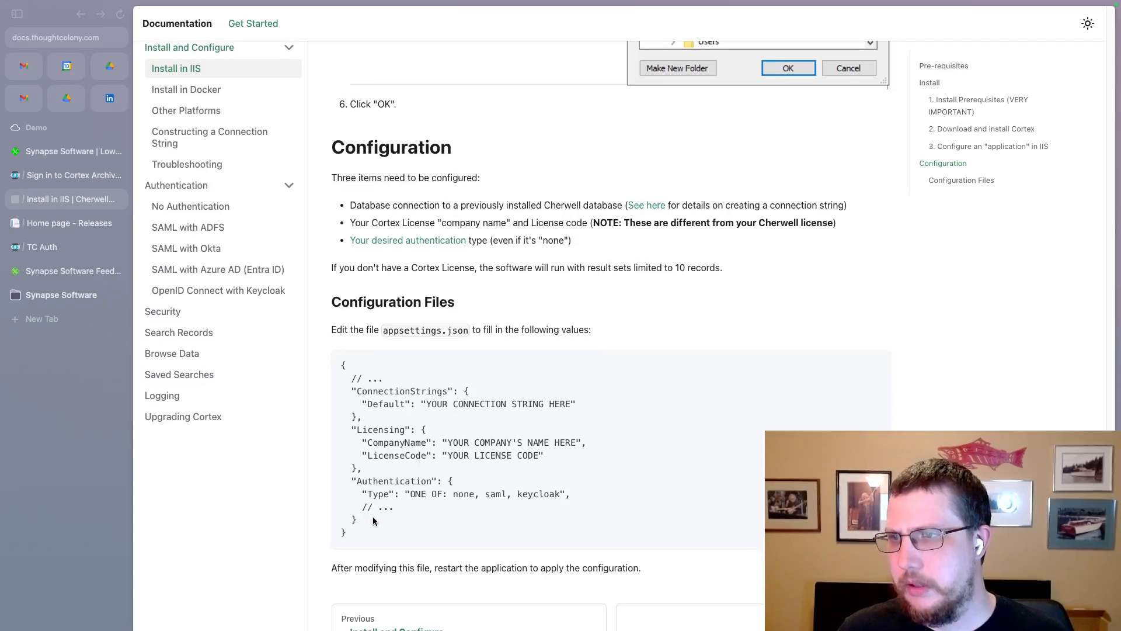
{"action": "left_click_drag", "start_coordinate": [381, 519], "coordinate": [375, 475]}
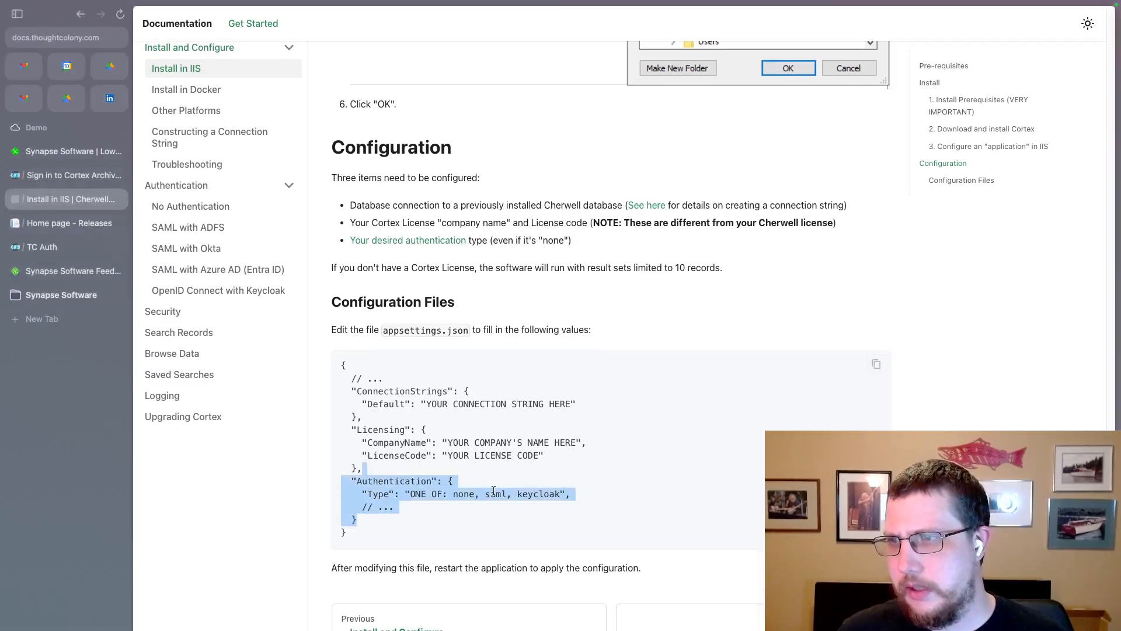
{"action": "double_click", "coordinate": [466, 494]}
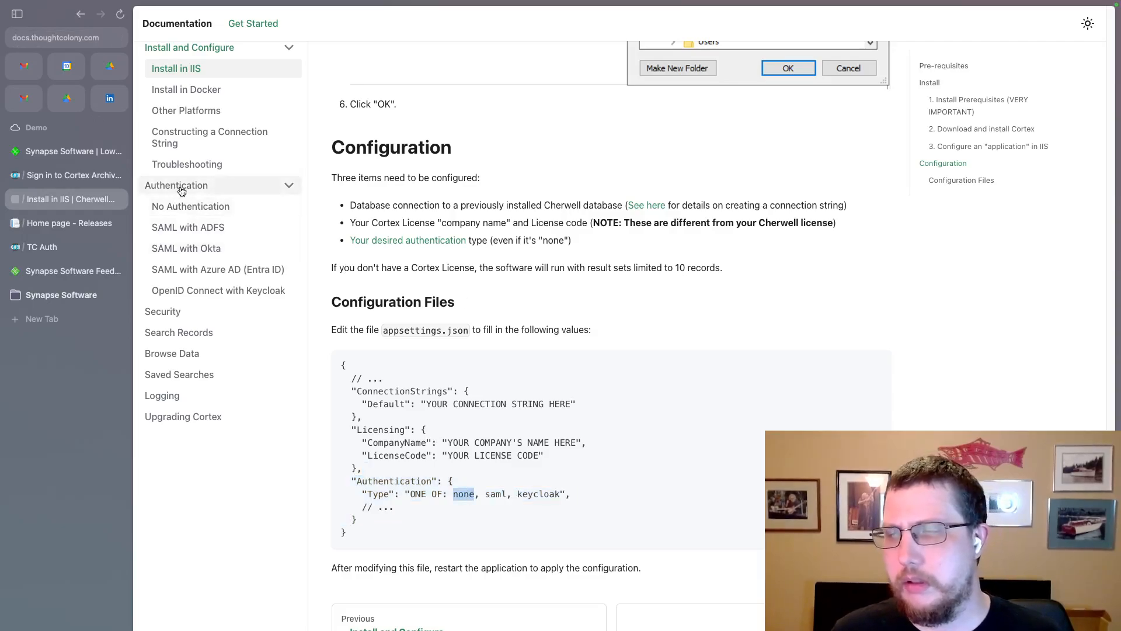
Open the No Authentication page and highlight its warning about handling authentication elsewhere
{"action": "left_click", "coordinate": [223, 209]}
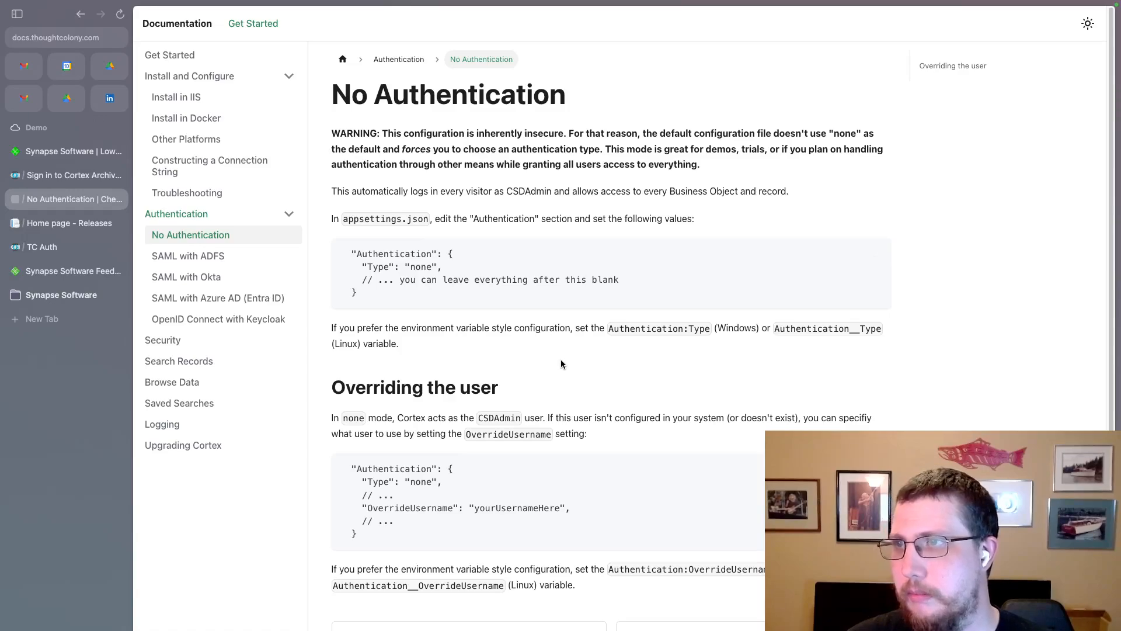
{"action": "left_click_drag", "start_coordinate": [699, 166], "coordinate": [384, 131]}
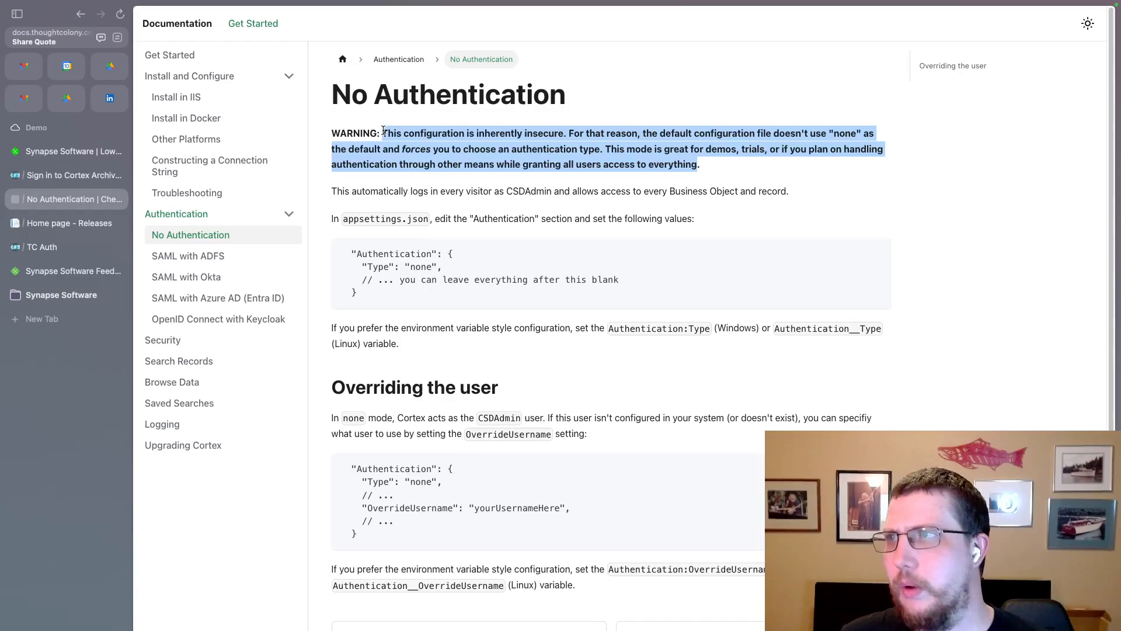
{"action": "left_click", "coordinate": [629, 162]}
{"action": "left_click_drag", "start_coordinate": [398, 164], "coordinate": [792, 148]}
{"action": "left_click", "coordinate": [750, 170]}
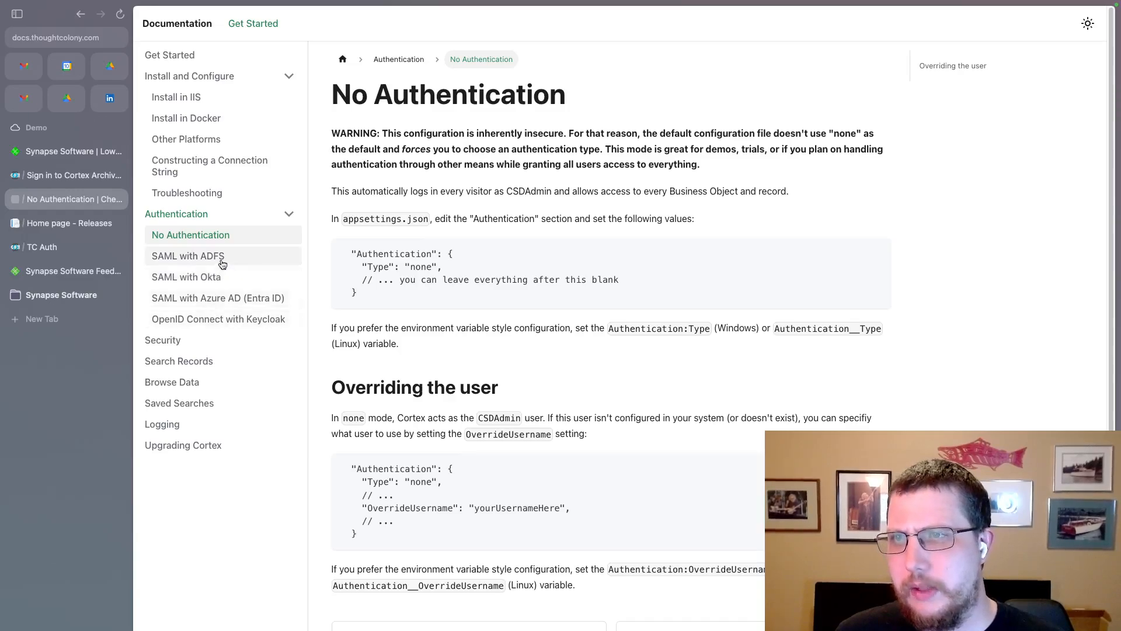
Compare the SAML with Okta guide, then settle on the SAML with Azure AD (Entra ID) guide
{"action": "left_click", "coordinate": [223, 300]}
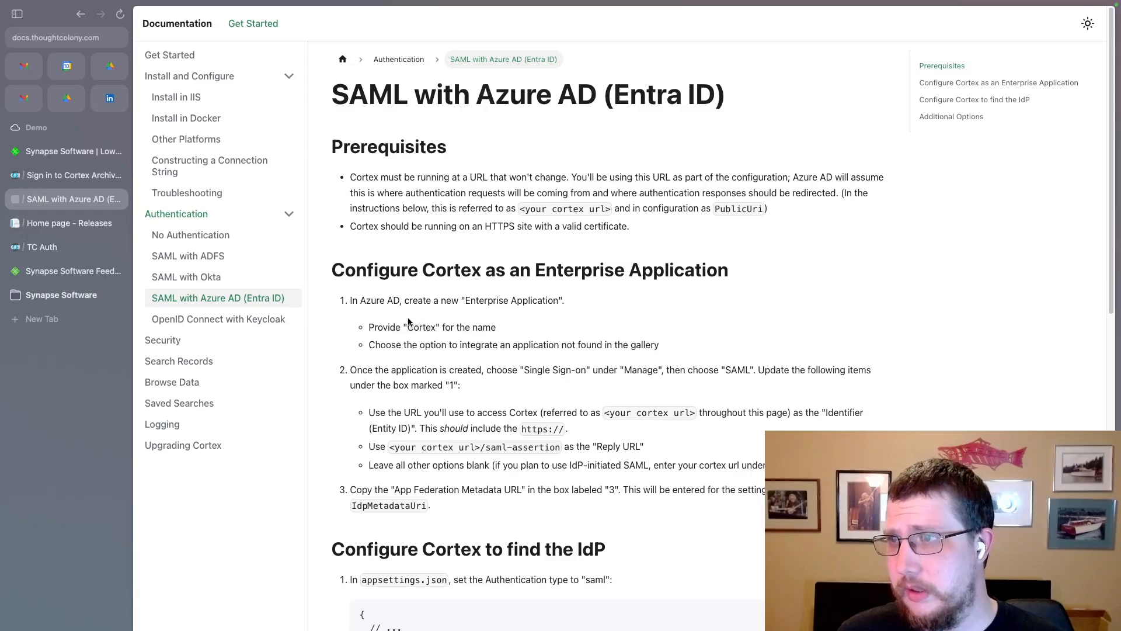
{"action": "left_click", "coordinate": [246, 284]}
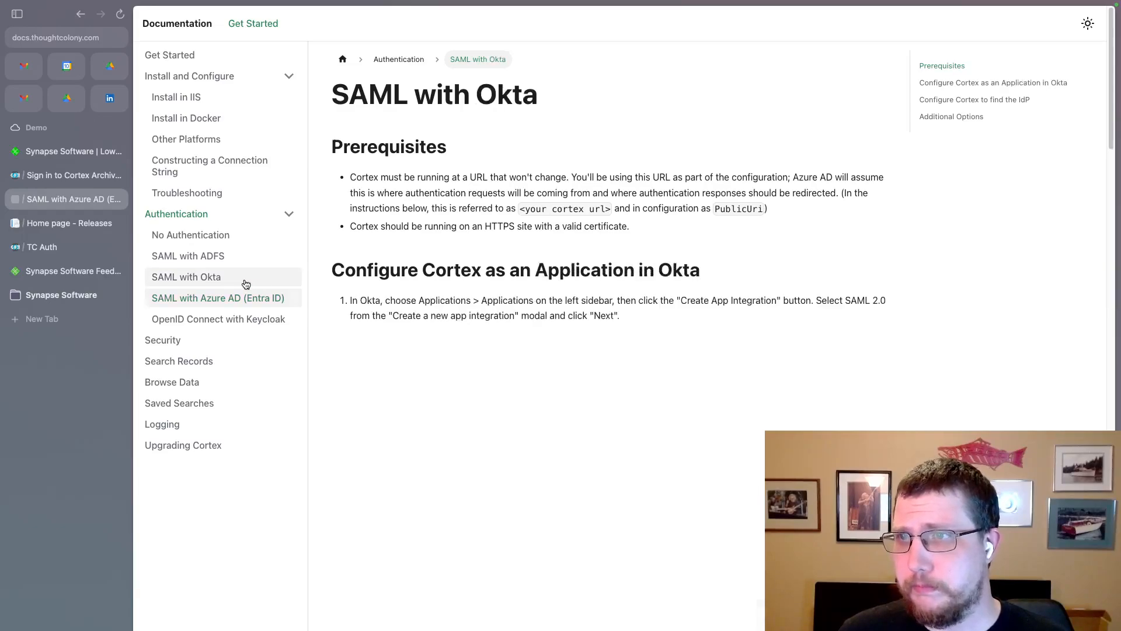
{"action": "scroll", "coordinate": [442, 283], "scroll_direction": "down", "scroll_amount": 6}
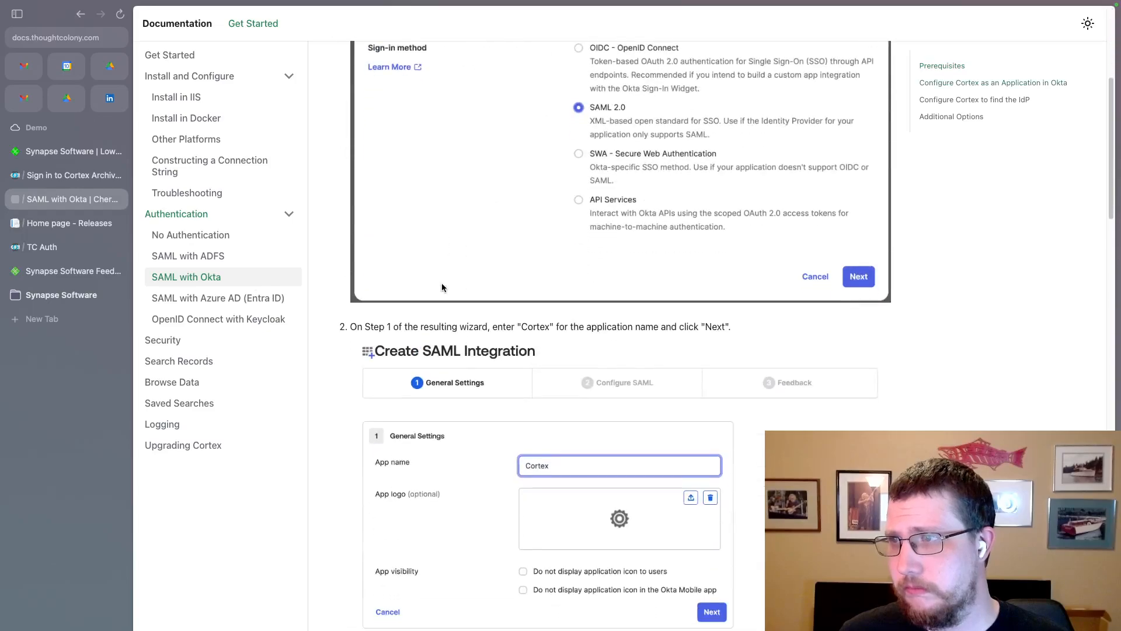
{"action": "scroll", "coordinate": [324, 258], "scroll_direction": "up", "scroll_amount": 2}
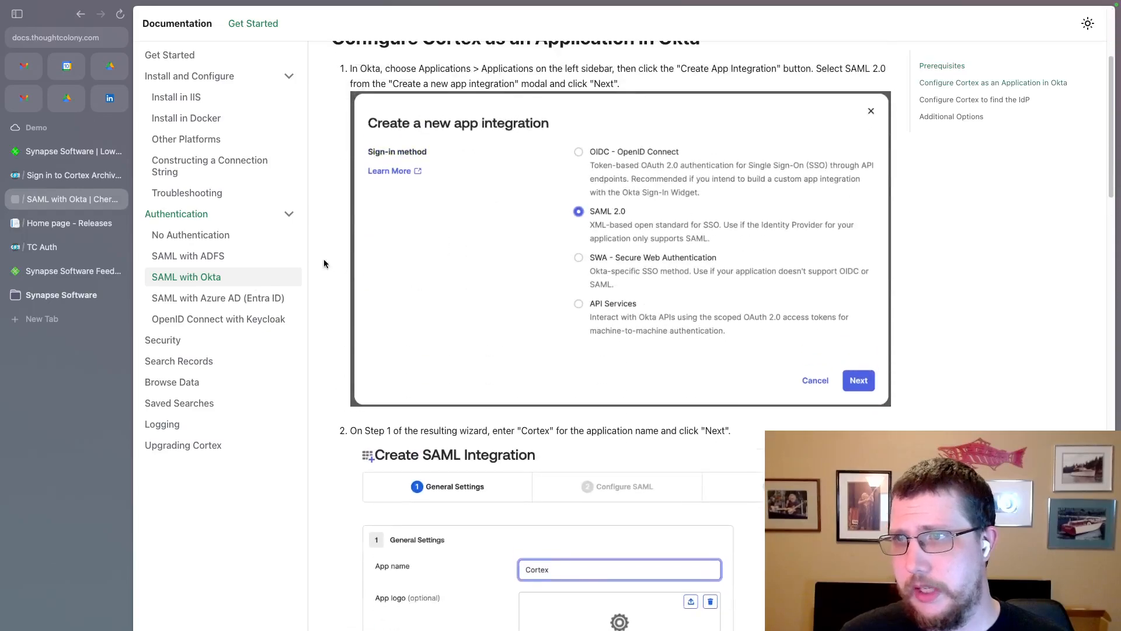
{"action": "left_click", "coordinate": [237, 299]}
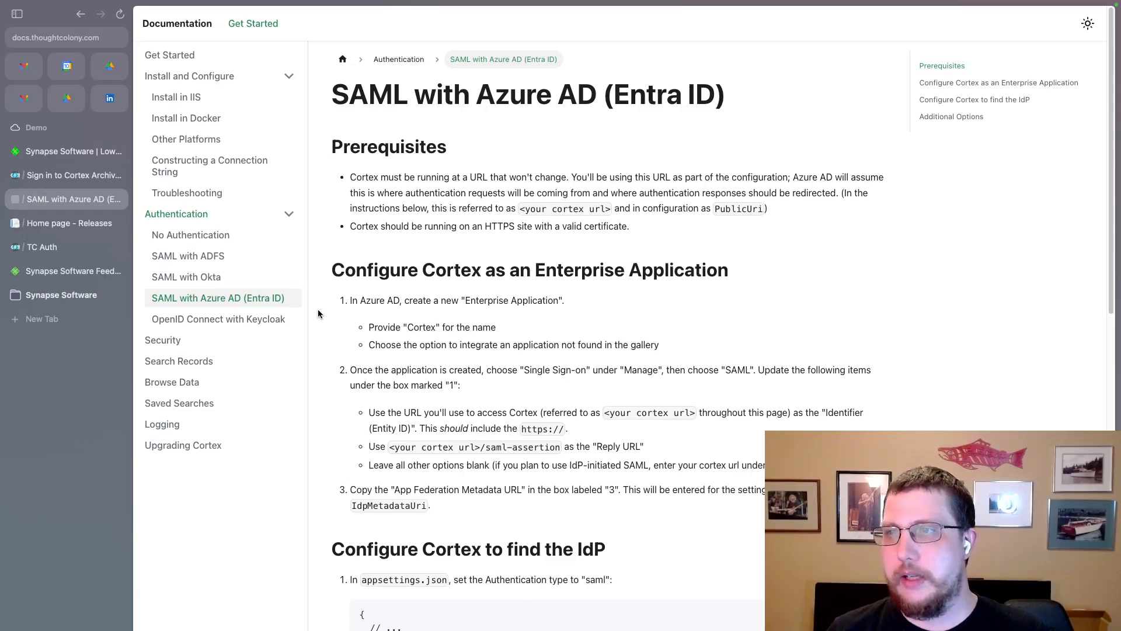
Highlight the Enterprise Application setup steps, then switch to Keycloak's archives-demo realm settings
{"action": "left_click_drag", "start_coordinate": [449, 500], "coordinate": [409, 290]}
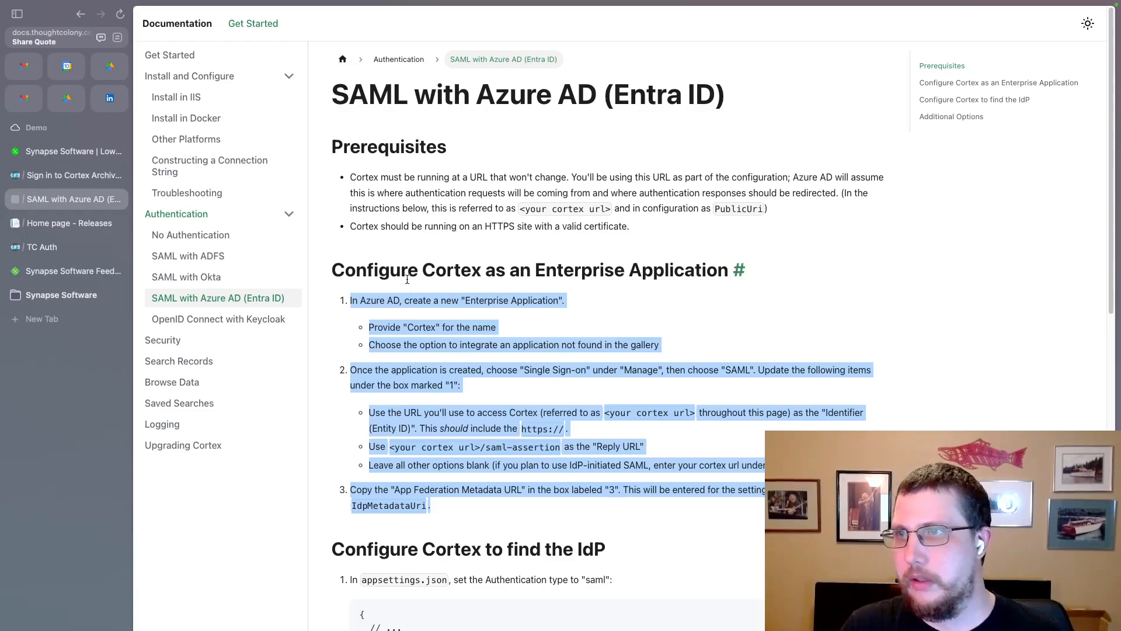
{"action": "left_click", "coordinate": [50, 251]}
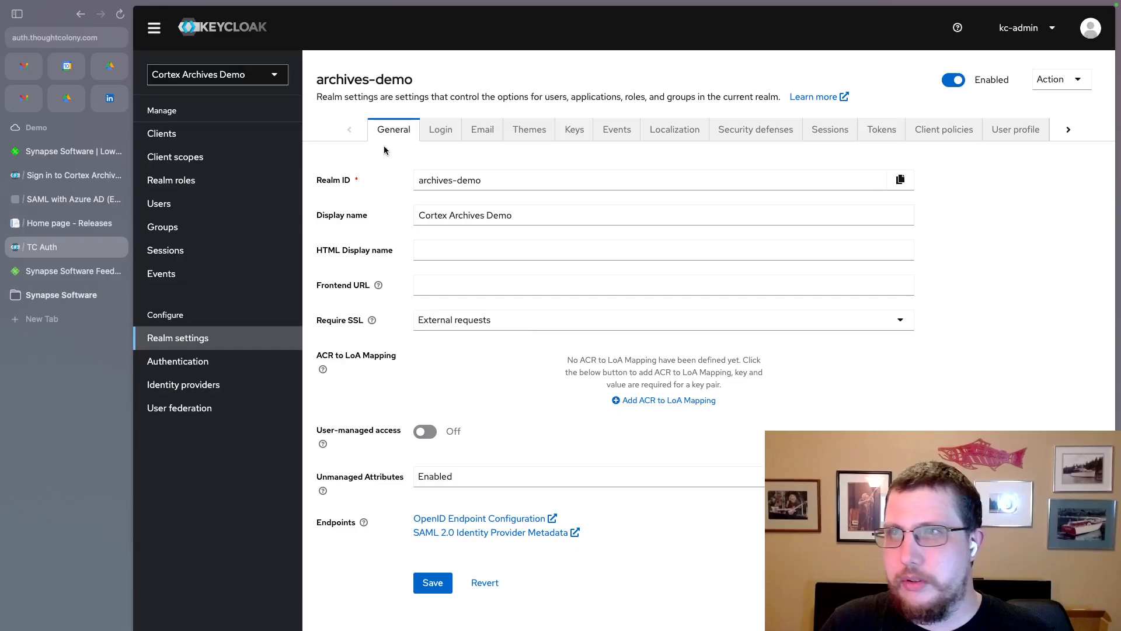
Show the Clients list of the Cortex Archives Demo realm in Keycloak
{"action": "left_click", "coordinate": [188, 139]}
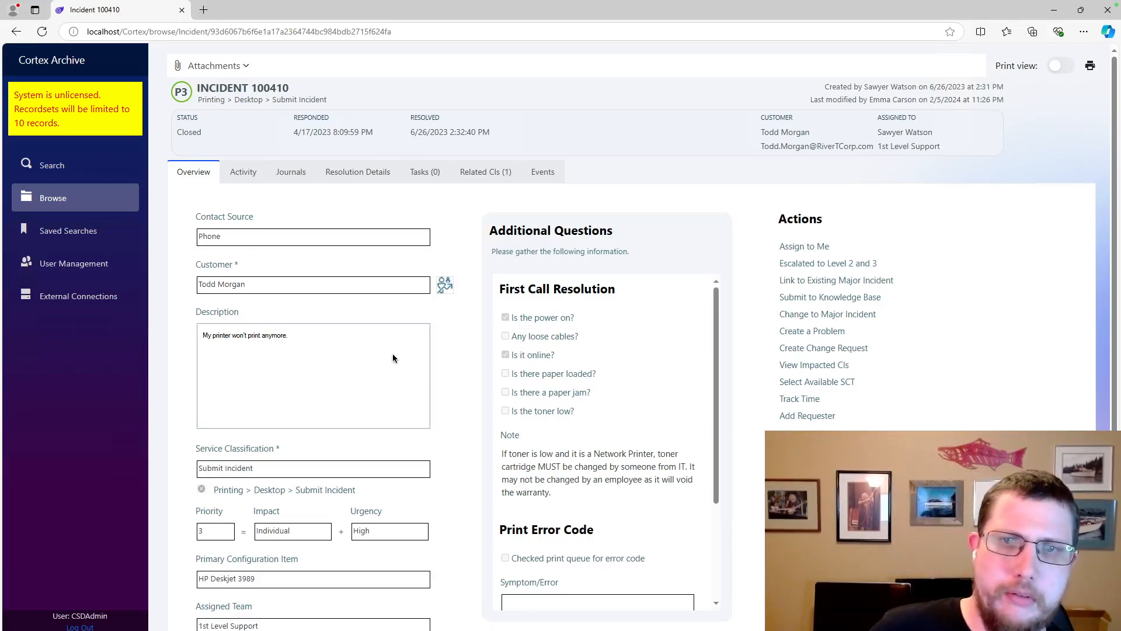
Return to the desktop showing Keycloak's Cortex Archives Demo clients list
{"action": "key", "text": "ctrl+super+Left"}
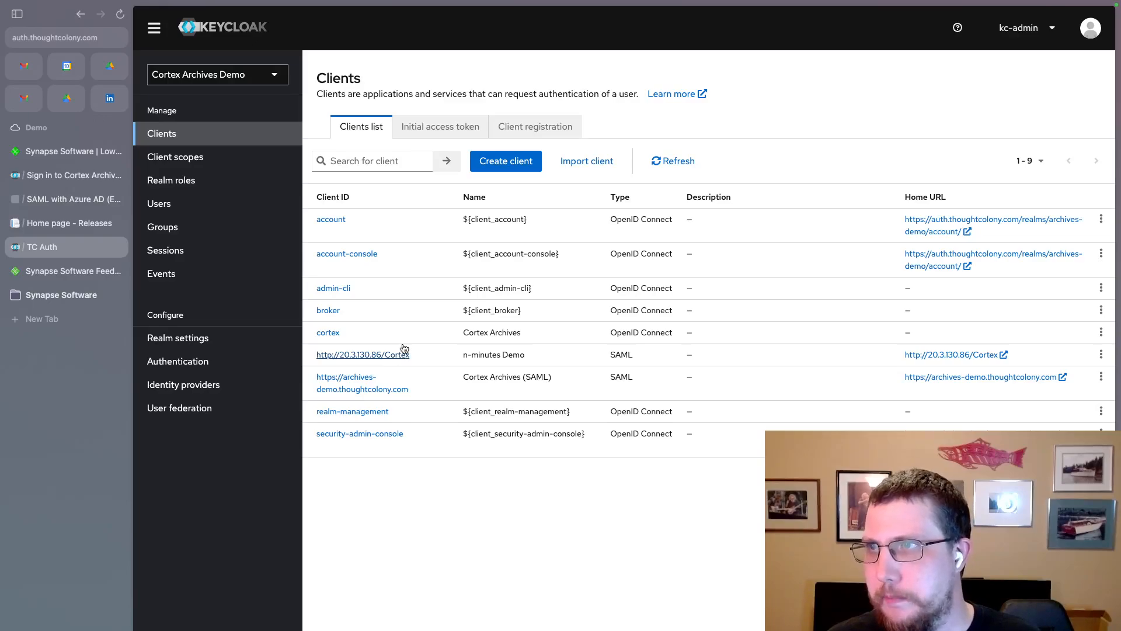
{"action": "left_click", "coordinate": [506, 160]}
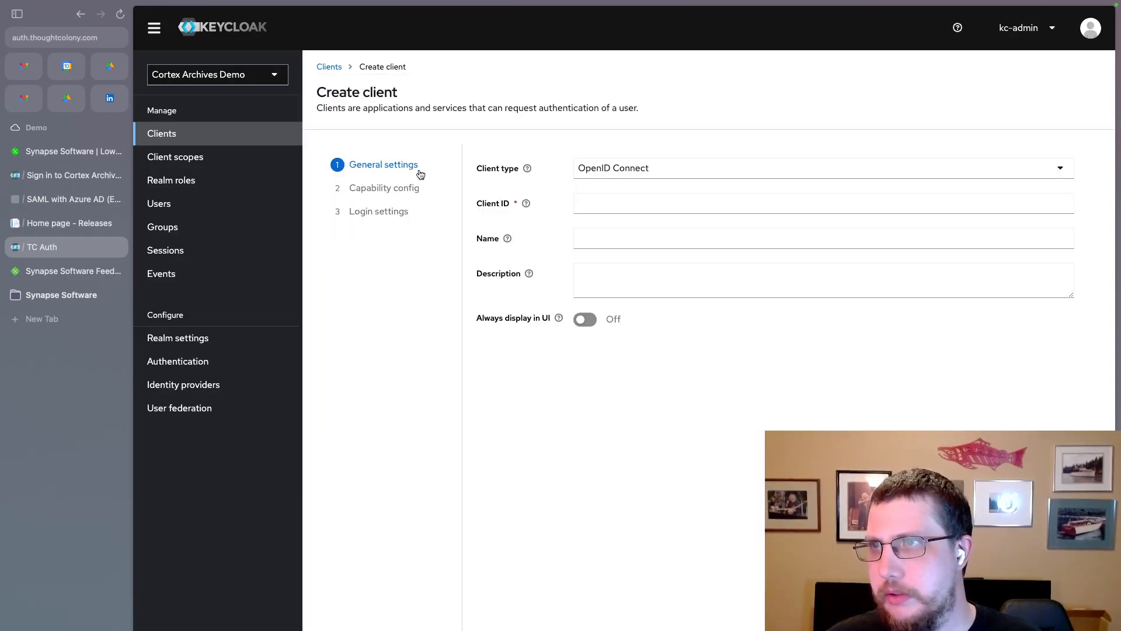
{"action": "left_click", "coordinate": [584, 169]}
{"action": "left_click", "coordinate": [595, 219]}
{"action": "left_click", "coordinate": [583, 206]}
{"action": "left_click", "coordinate": [590, 202]}
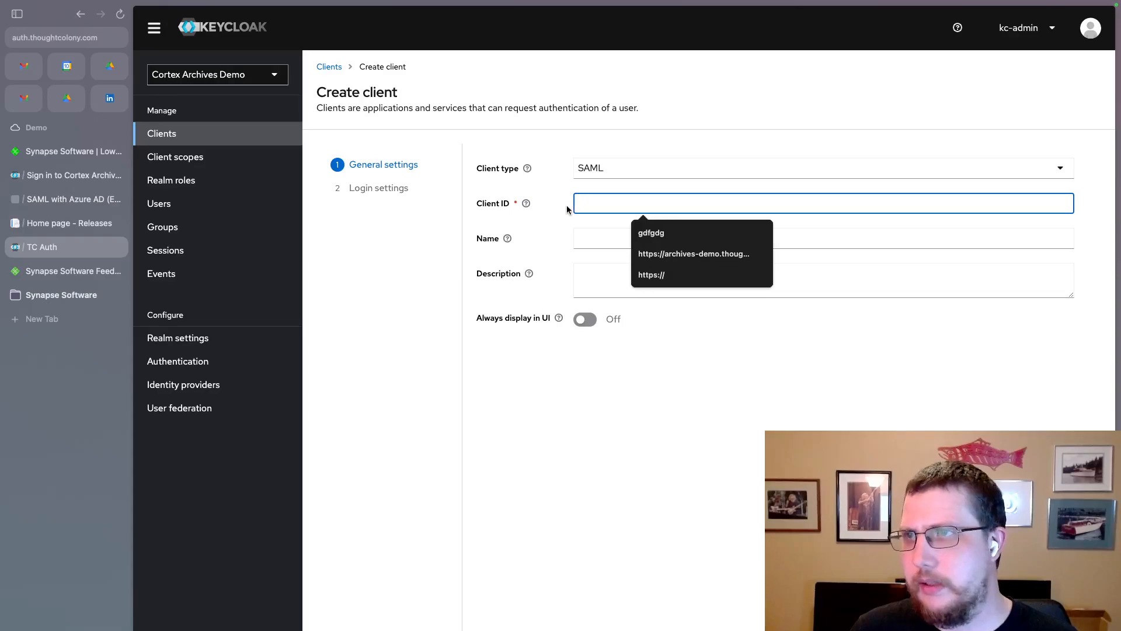
{"action": "left_click", "coordinate": [401, 195]}
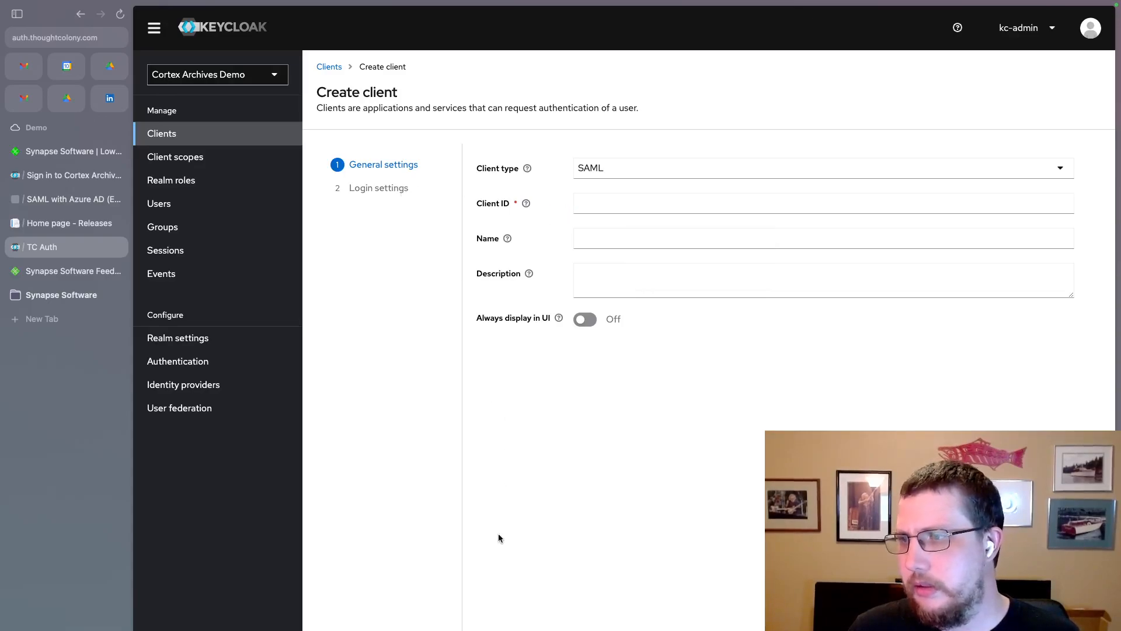
{"action": "left_click", "coordinate": [599, 206]}
{"action": "left_click", "coordinate": [651, 274]}
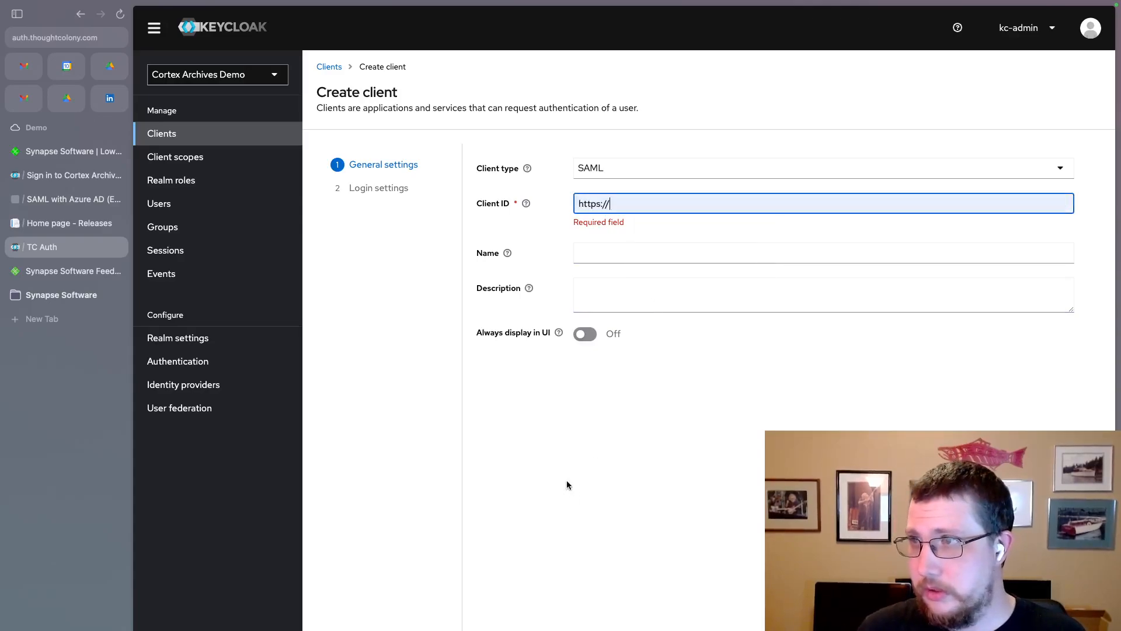
{"action": "key", "text": "Return"}
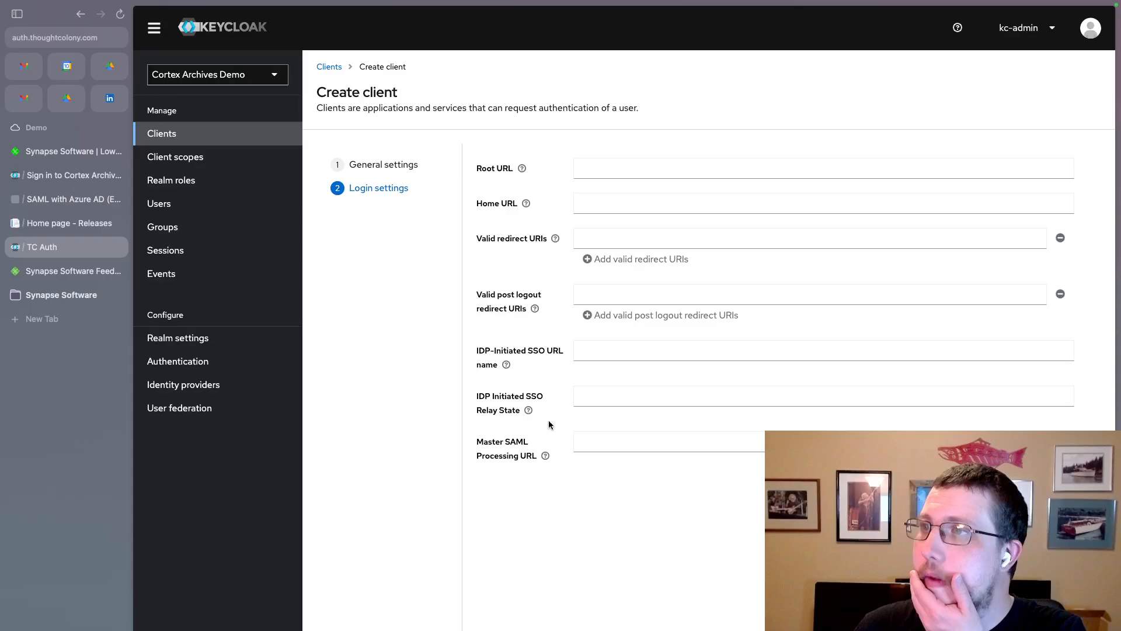
{"action": "left_click", "coordinate": [595, 166]}
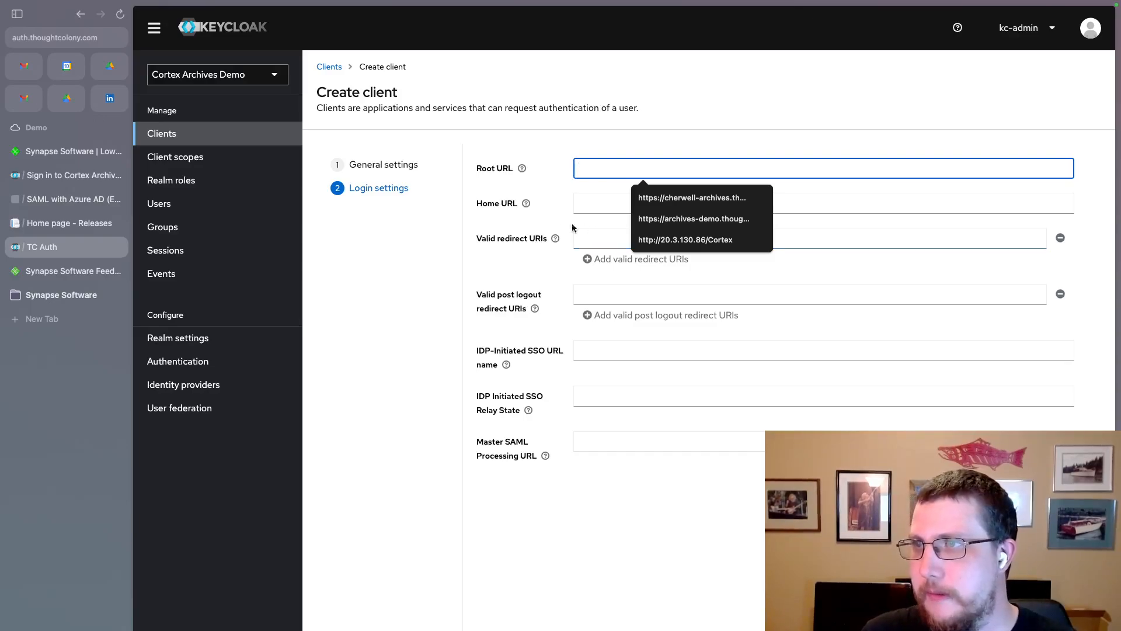
{"action": "left_click", "coordinate": [192, 136]}
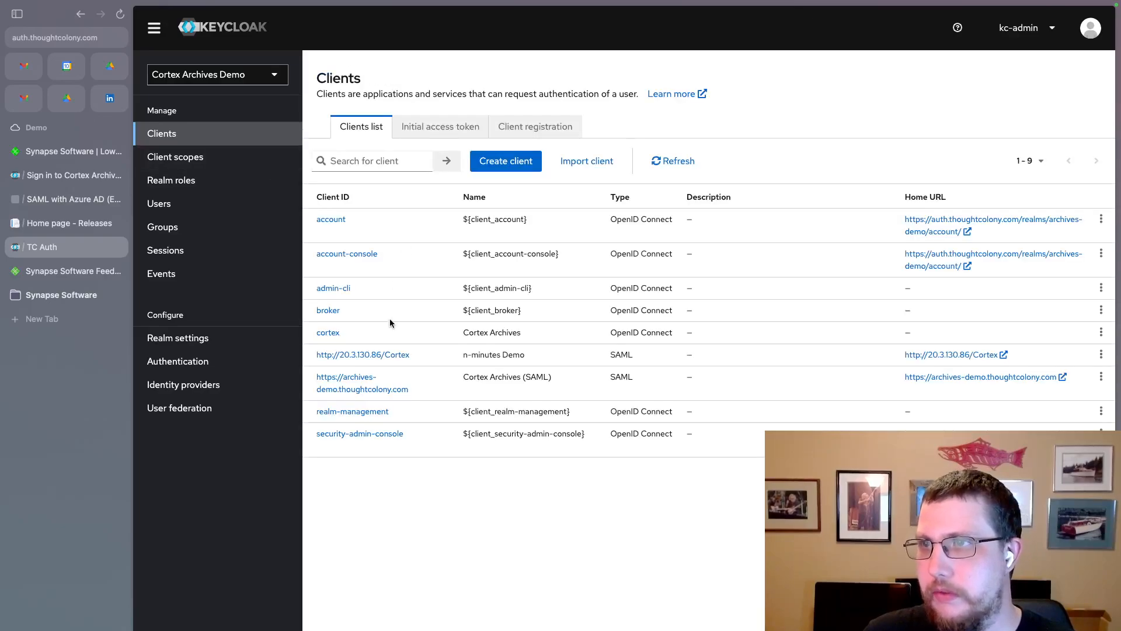
{"action": "left_click", "coordinate": [399, 356]}
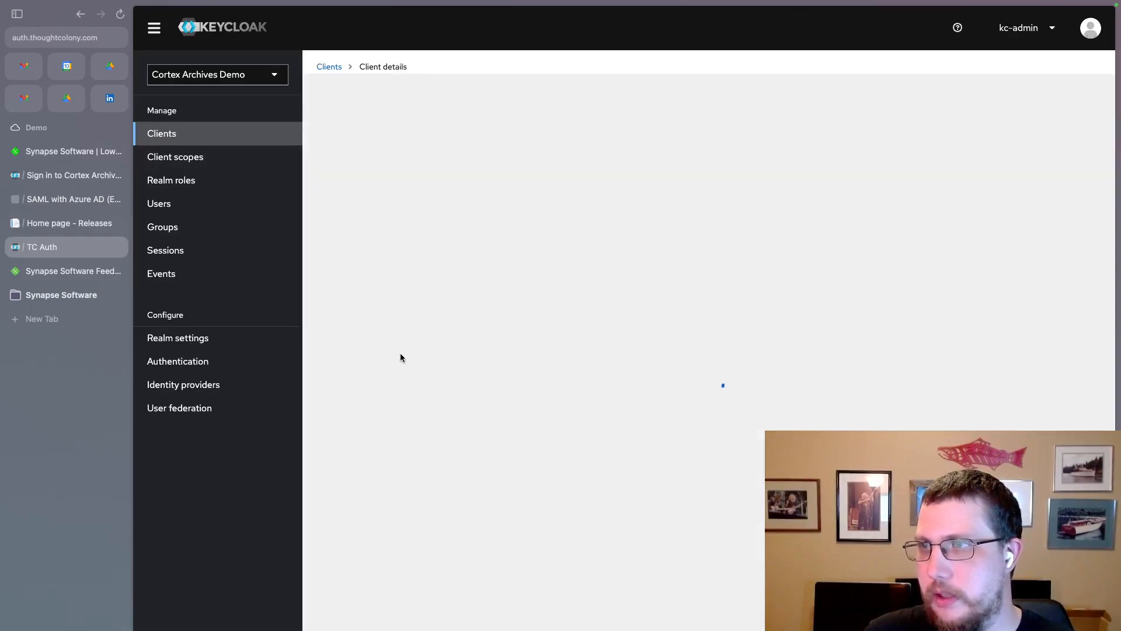
{"action": "left_click", "coordinate": [611, 144]}
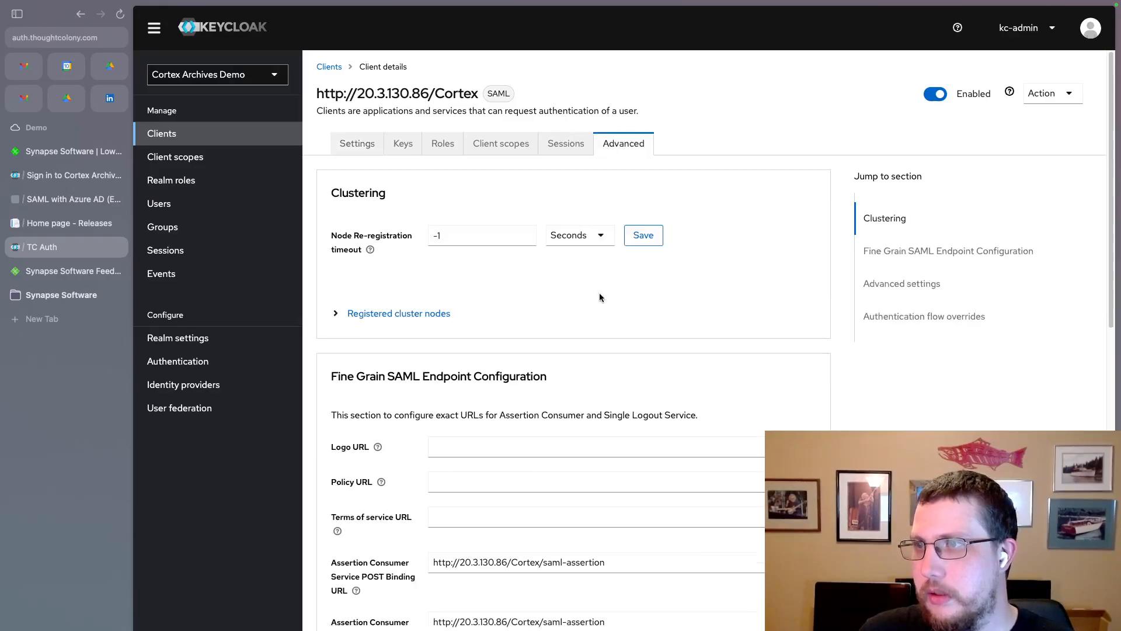
{"action": "scroll", "coordinate": [599, 293], "scroll_direction": "down", "scroll_amount": 5}
{"action": "left_click", "coordinate": [605, 361]}
{"action": "key", "text": "super+a"}
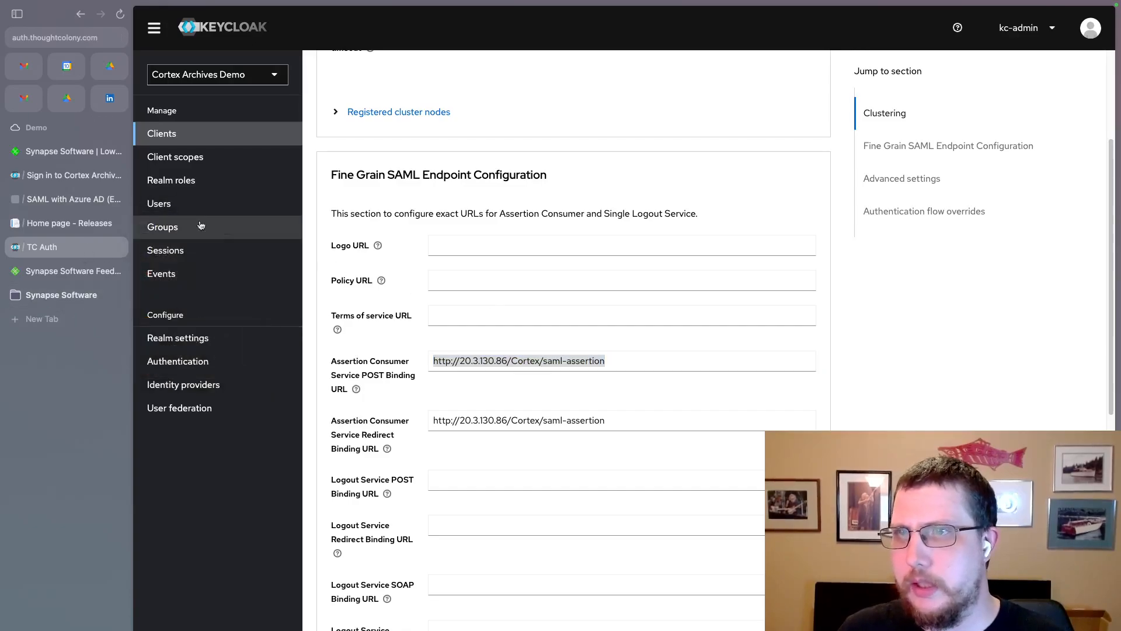
Return to the Azure AD SAML docs and scroll to the Configure Cortex to find the IdP section
{"action": "left_click", "coordinate": [67, 202]}
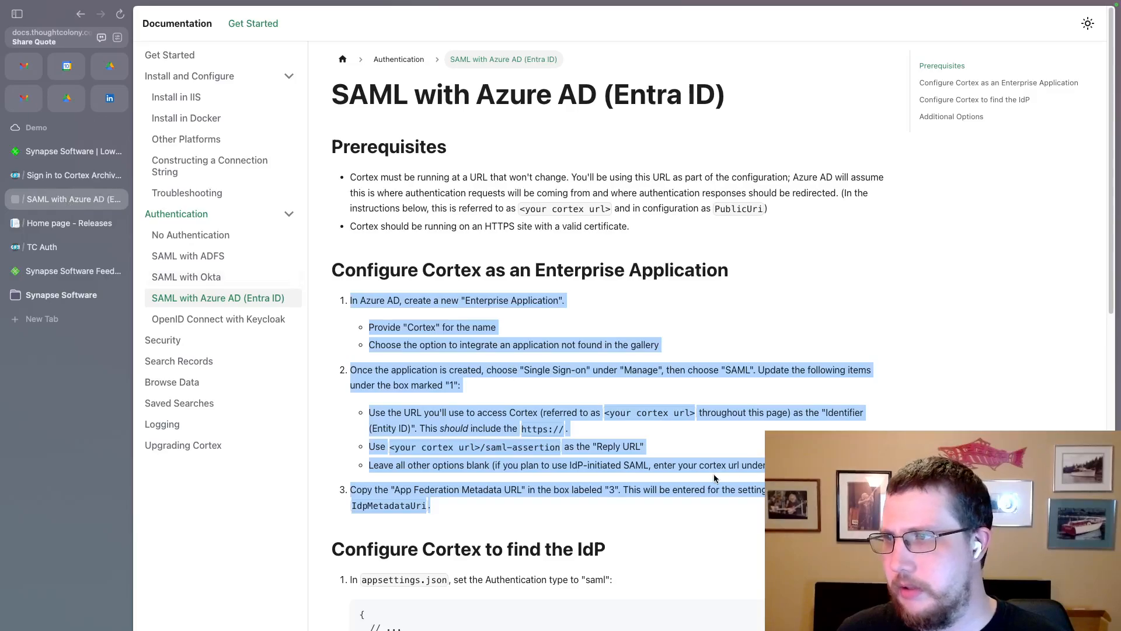
{"action": "scroll", "coordinate": [525, 447], "scroll_direction": "down", "scroll_amount": 8}
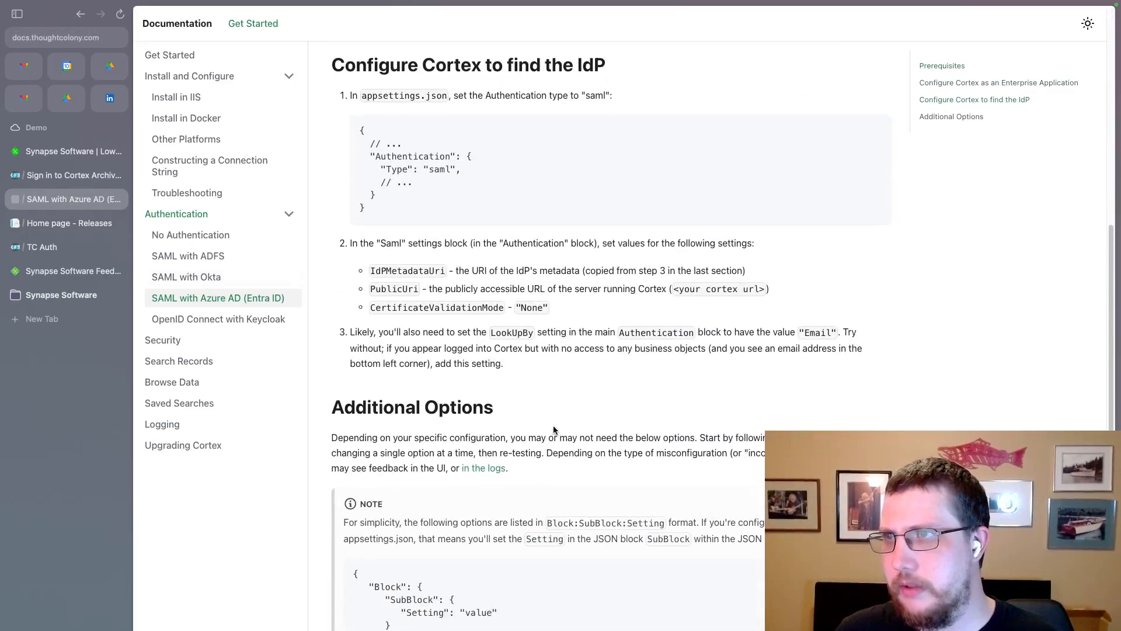
{"action": "scroll", "coordinate": [554, 430], "scroll_direction": "up", "scroll_amount": 5}
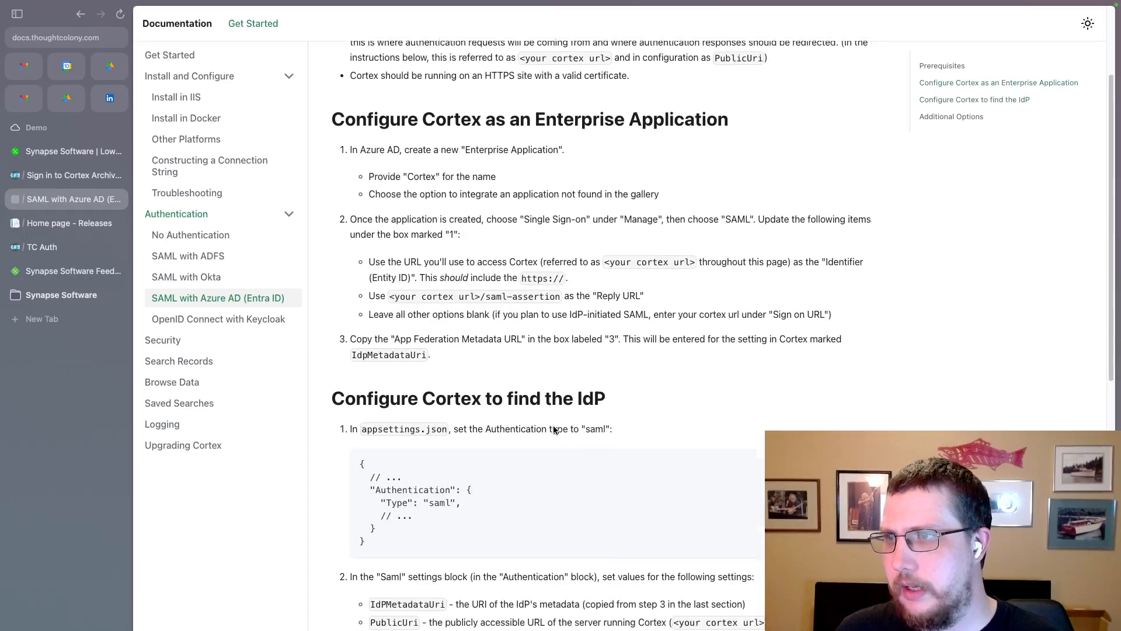
{"action": "scroll", "coordinate": [553, 431], "scroll_direction": "down", "scroll_amount": 3}
{"action": "left_click_drag", "start_coordinate": [466, 426], "coordinate": [386, 344]}
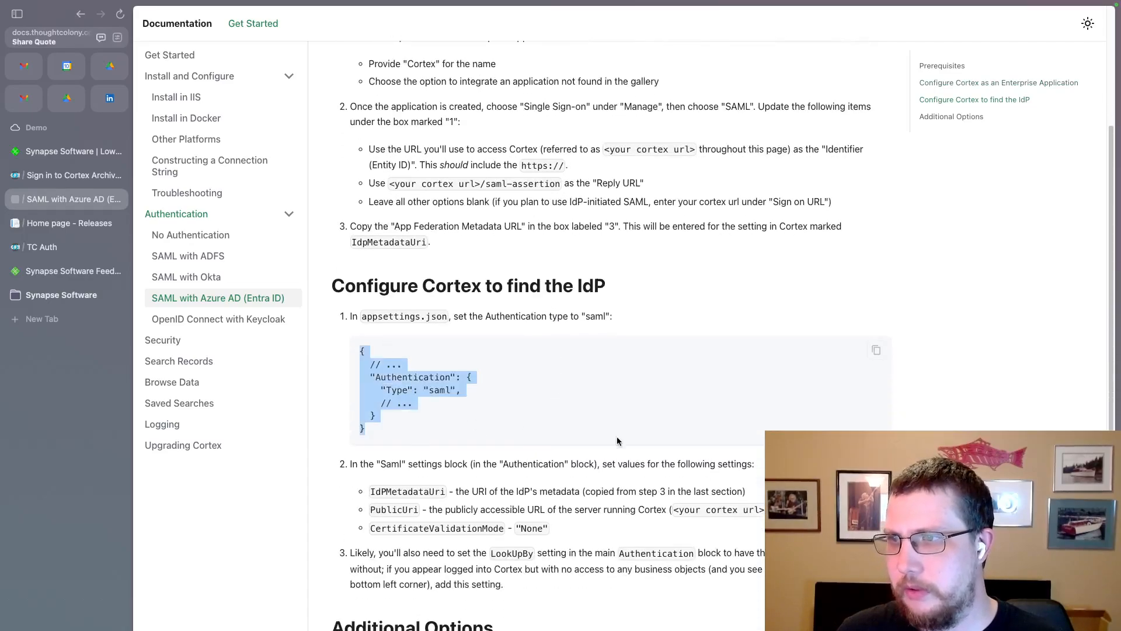
{"action": "scroll", "coordinate": [617, 439], "scroll_direction": "down", "scroll_amount": 2}
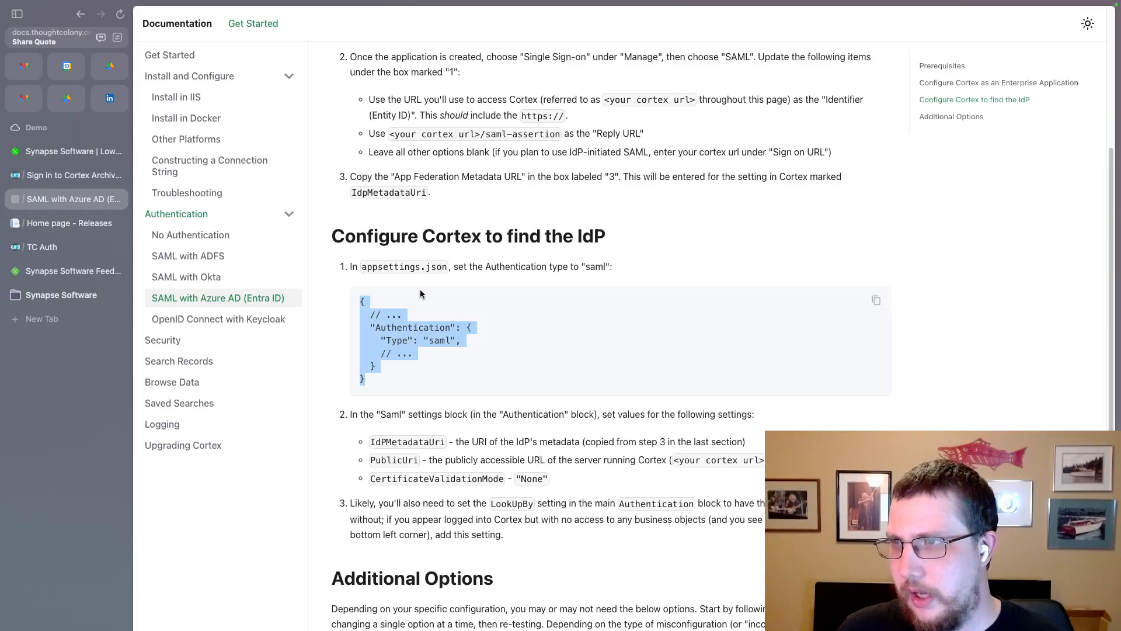
{"action": "scroll", "coordinate": [458, 433], "scroll_direction": "down", "scroll_amount": 5}
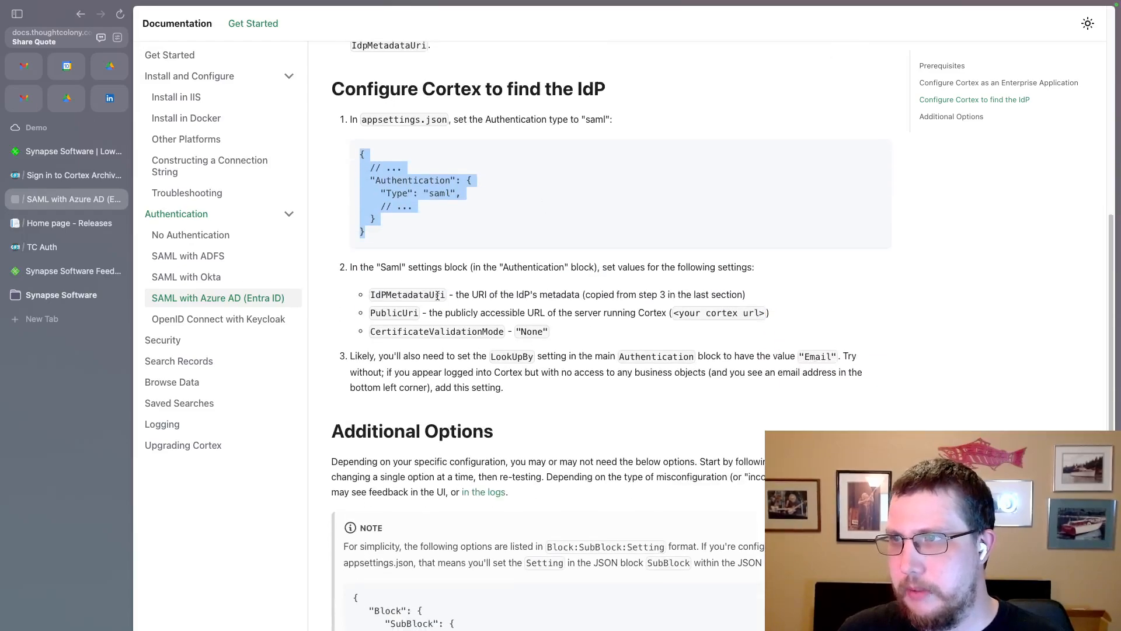
Highlight the IdPMetadataUri, PublicUri and CertificateValidationMode settings and the LookUpBy advice
{"action": "double_click", "coordinate": [437, 294]}
{"action": "double_click", "coordinate": [401, 312]}
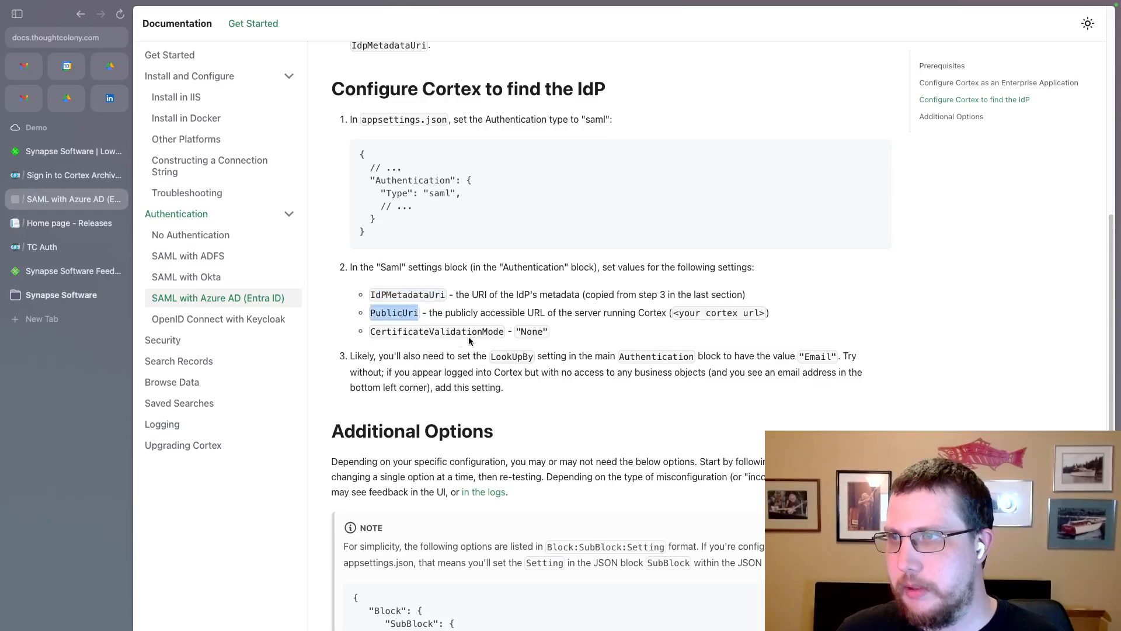
{"action": "left_click_drag", "start_coordinate": [498, 331], "coordinate": [381, 331]}
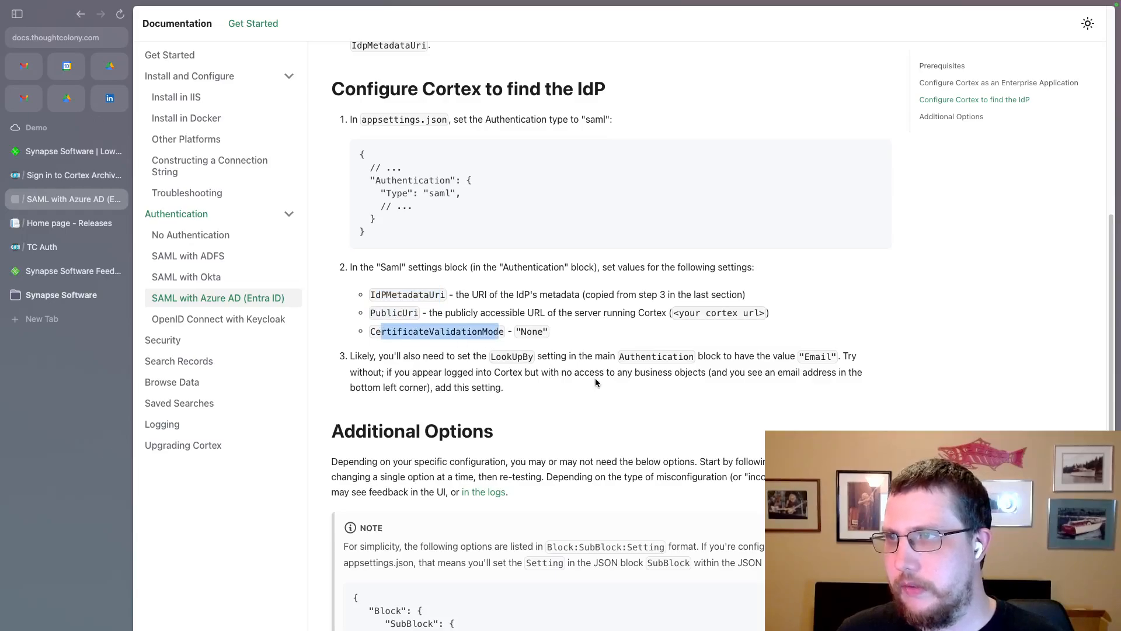
{"action": "scroll", "coordinate": [592, 390], "scroll_direction": "down", "scroll_amount": 1}
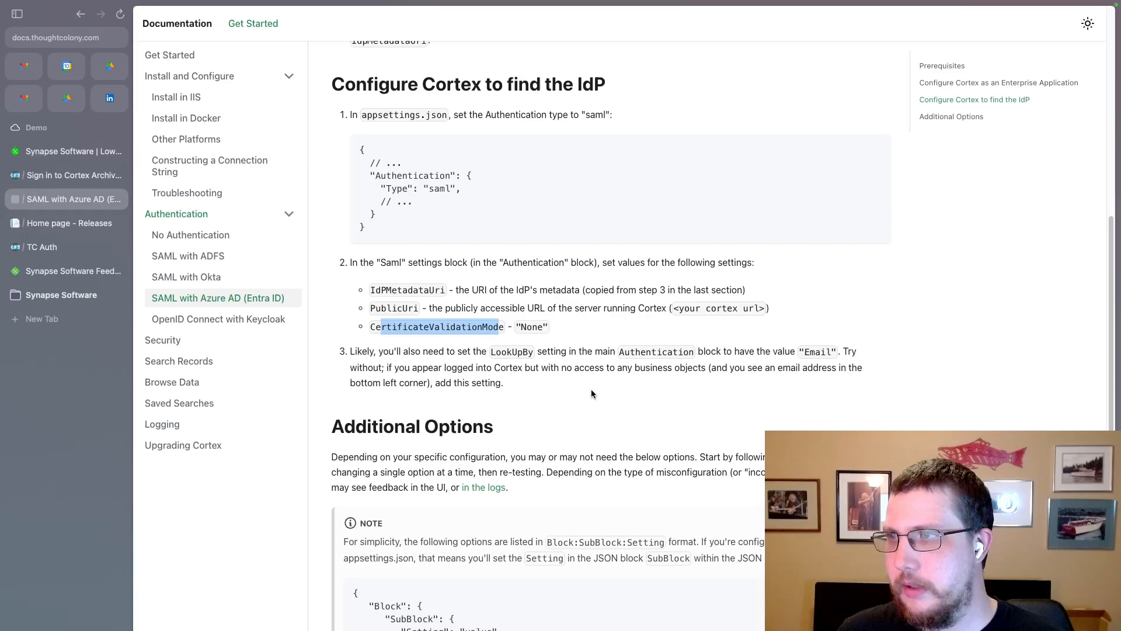
{"action": "triple_click", "coordinate": [514, 377]}
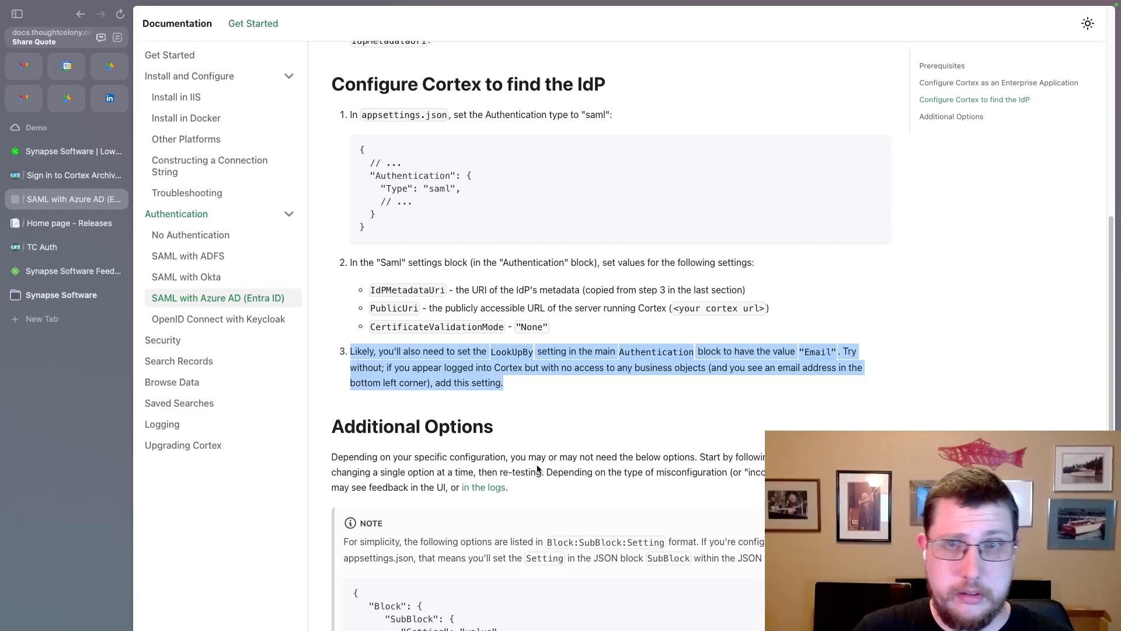
Scroll to Additional Options and highlight Authentication:Saml:ForceAuthn and its description
{"action": "scroll", "coordinate": [538, 469], "scroll_direction": "down", "scroll_amount": 5}
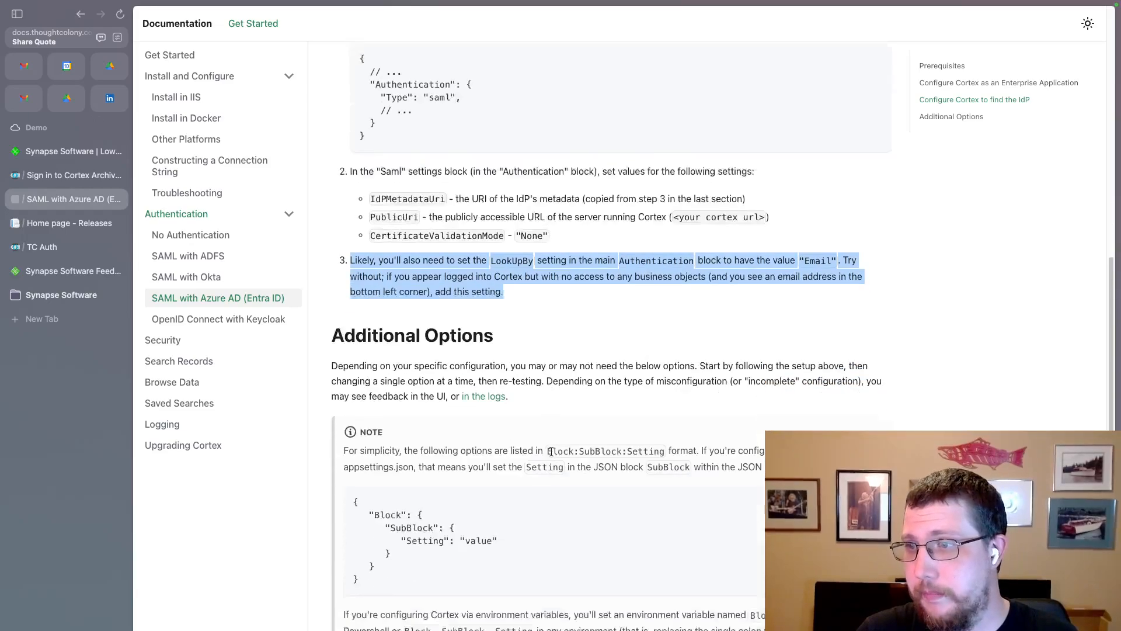
{"action": "scroll", "coordinate": [556, 440], "scroll_direction": "down", "scroll_amount": 4}
{"action": "scroll", "coordinate": [540, 377], "scroll_direction": "down", "scroll_amount": 1}
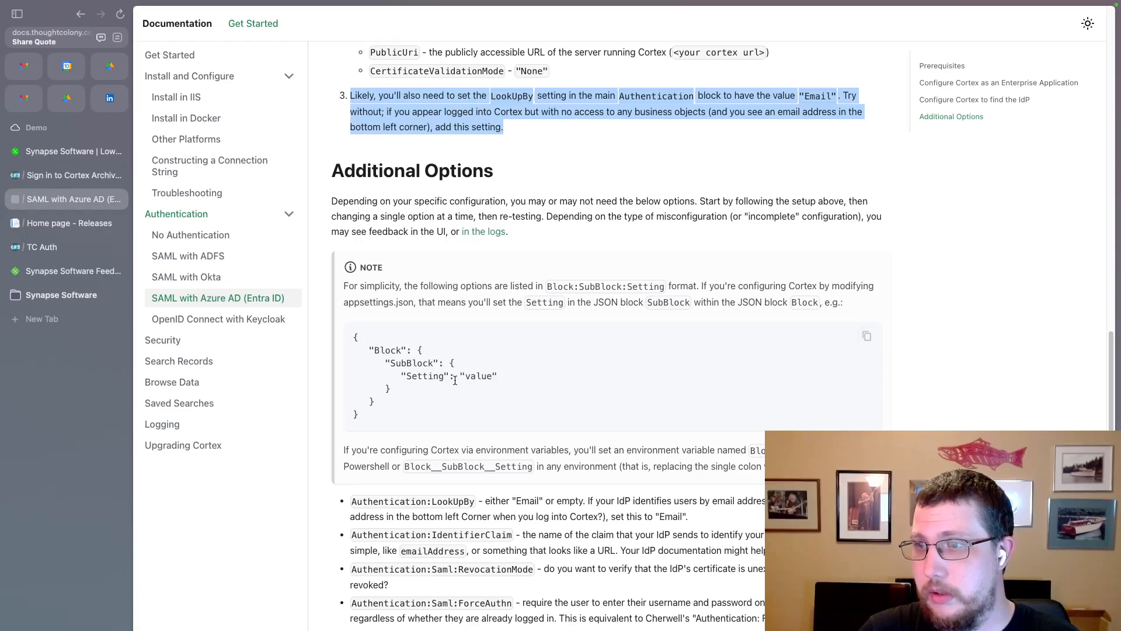
{"action": "left_click_drag", "start_coordinate": [511, 605], "coordinate": [350, 605]}
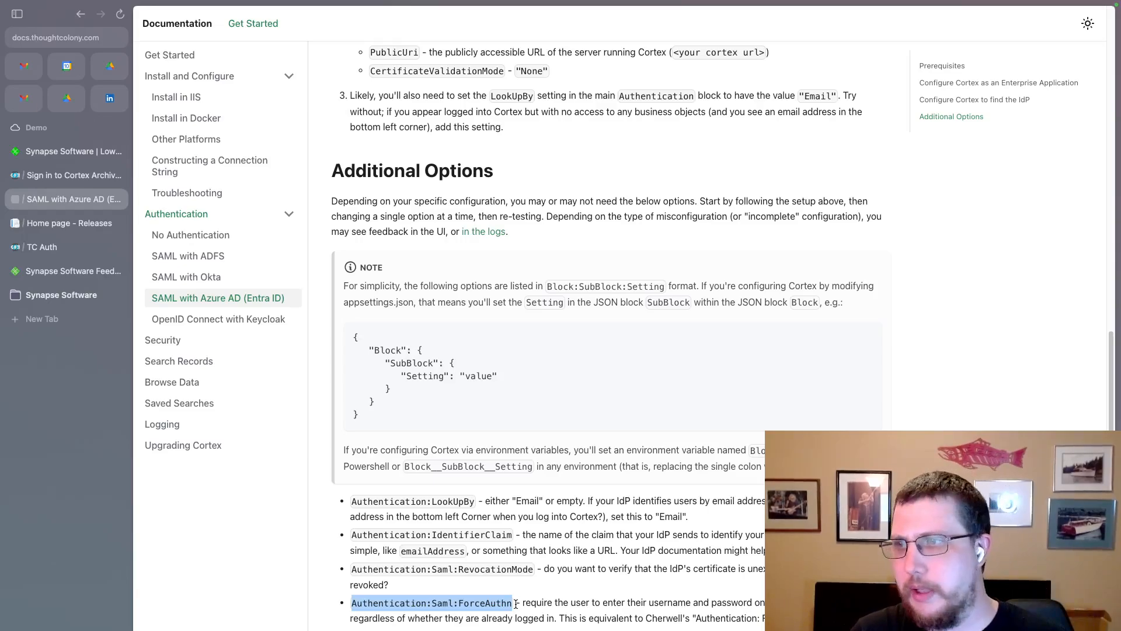
{"action": "left_click_drag", "start_coordinate": [806, 619], "coordinate": [557, 622]}
{"action": "left_click", "coordinate": [558, 622]}
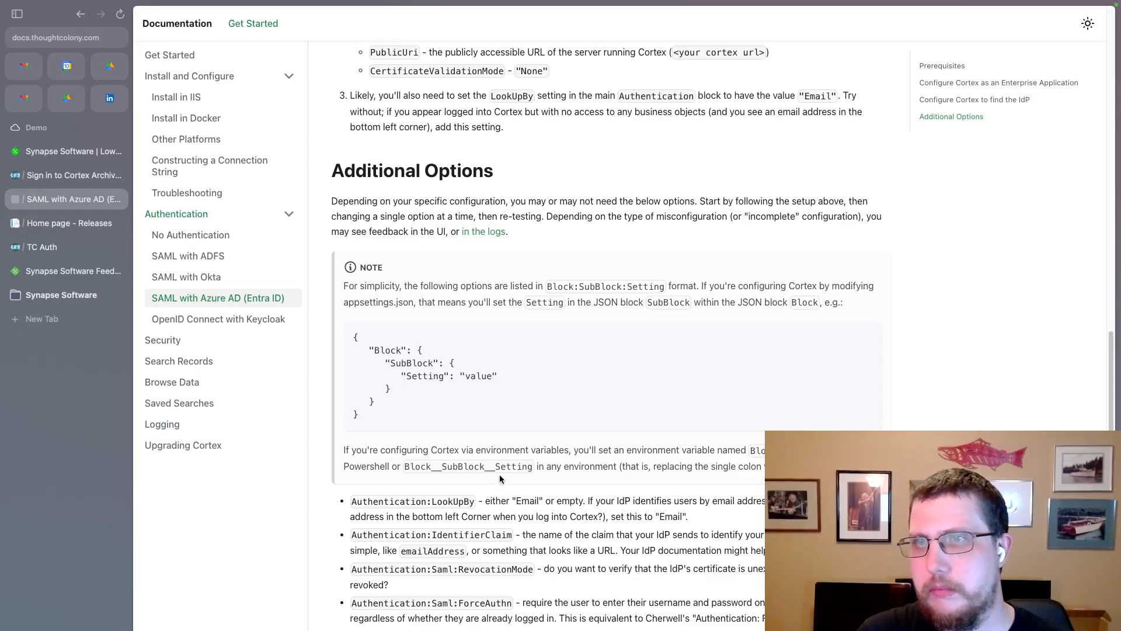
Open C:\Cortex\appsettings.json in Notepad, without making it the default for json files
{"action": "key", "text": "ctrl+Right"}
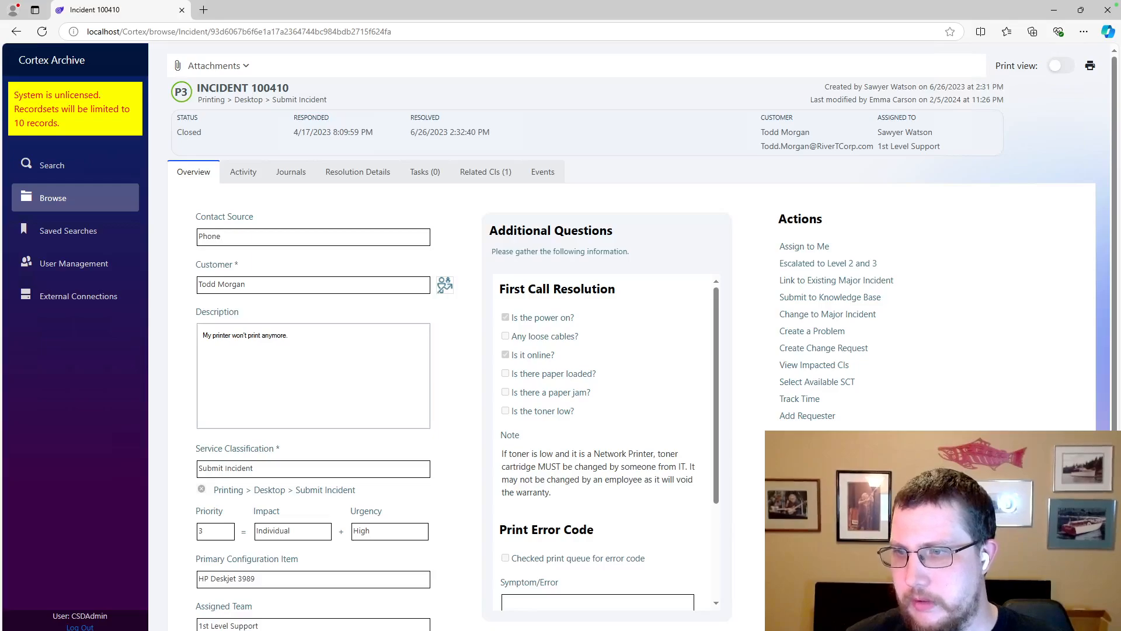
{"action": "key", "text": "alt+Tab"}
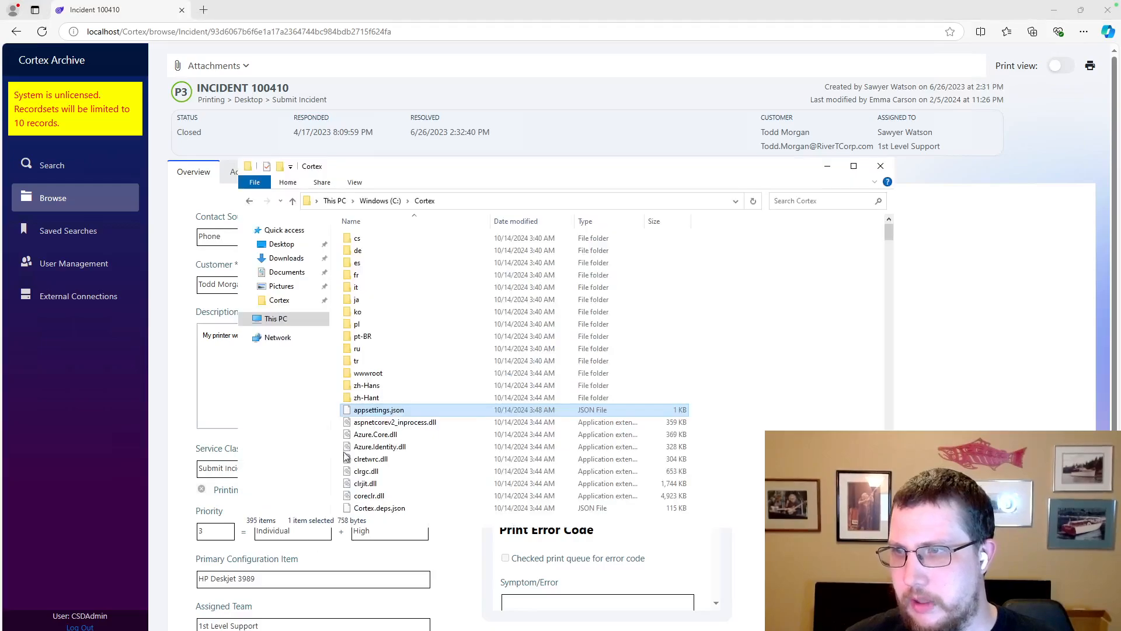
{"action": "right_click", "coordinate": [374, 412]}
{"action": "key", "text": "Escape"}
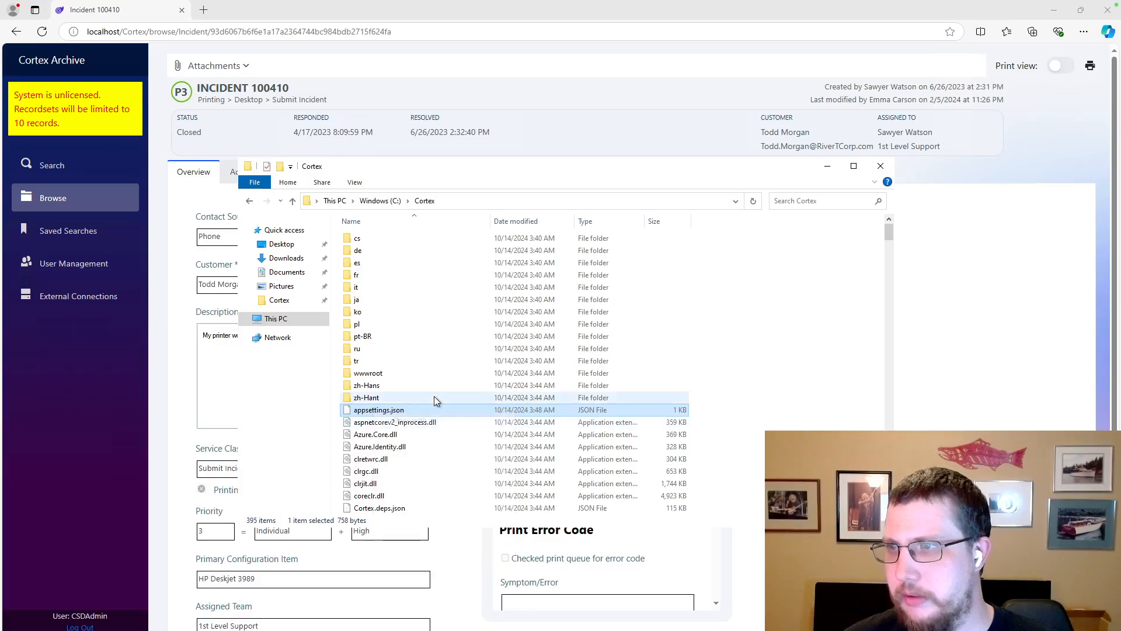
{"action": "left_click", "coordinate": [465, 281]}
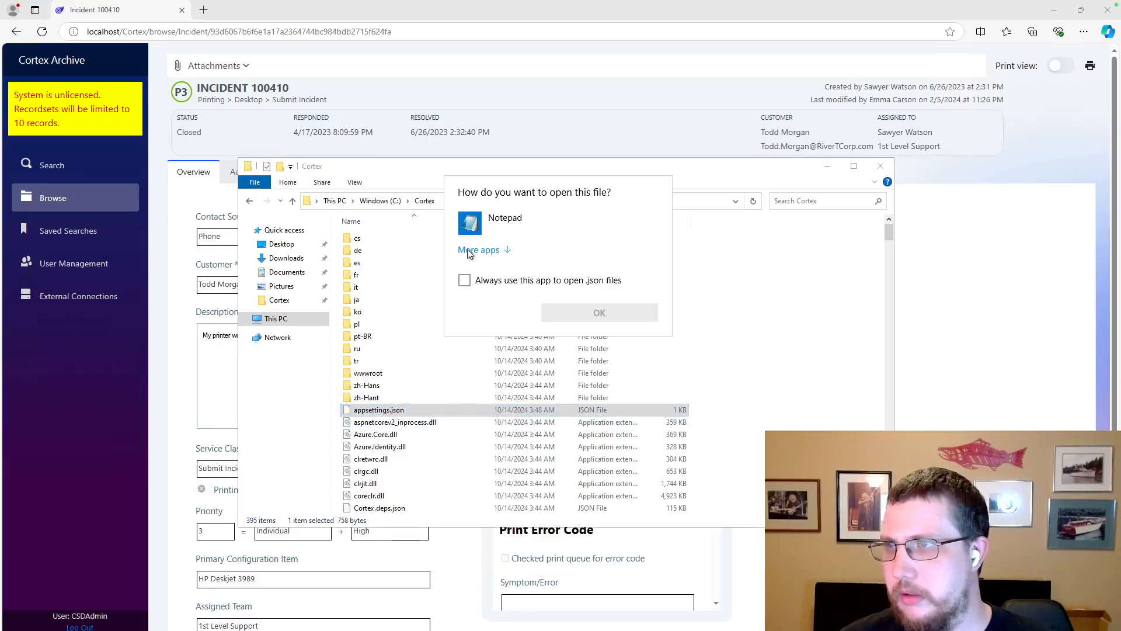
{"action": "left_click", "coordinate": [505, 222]}
{"action": "left_click", "coordinate": [563, 318]}
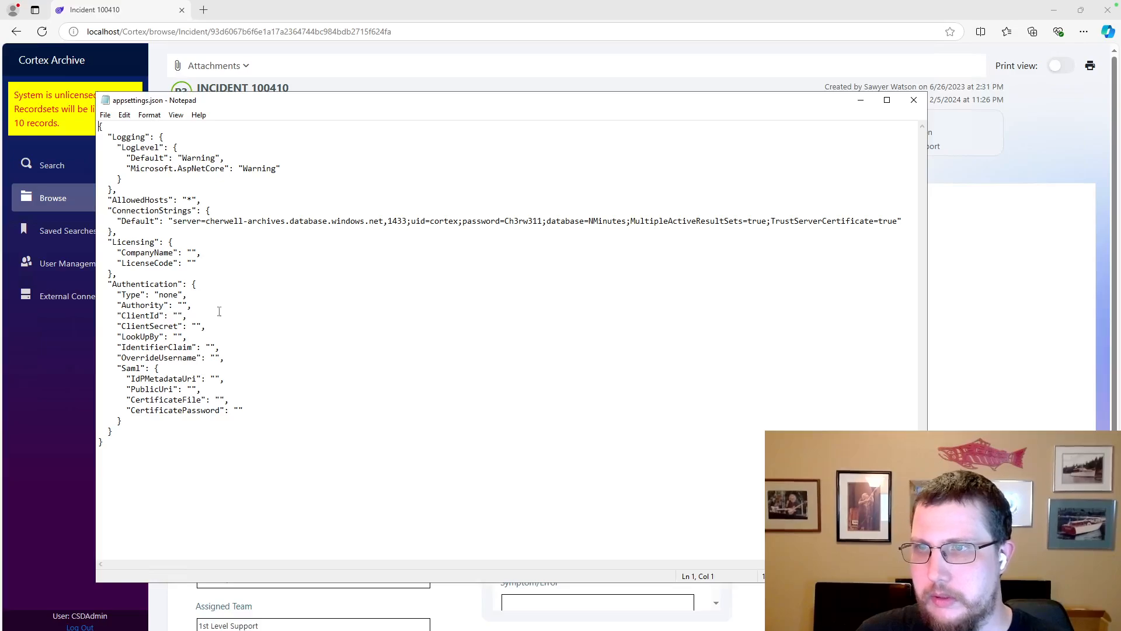
Change the Authentication Type value from none to saml
{"action": "double_click", "coordinate": [162, 295]}
{"action": "left_click_drag", "start_coordinate": [174, 294], "coordinate": [181, 294]}
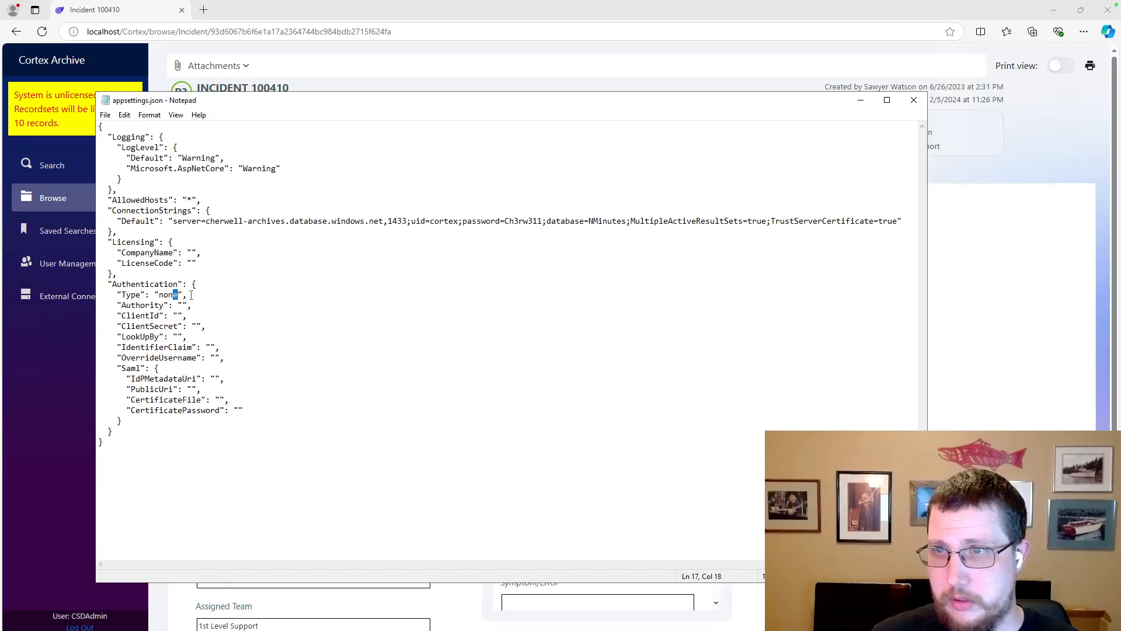
{"action": "key", "text": "BackSpace"}
{"action": "key", "text": "BackSpace"}
{"action": "key", "text": "BackSpace"}
{"action": "key", "text": "BackSpace"}
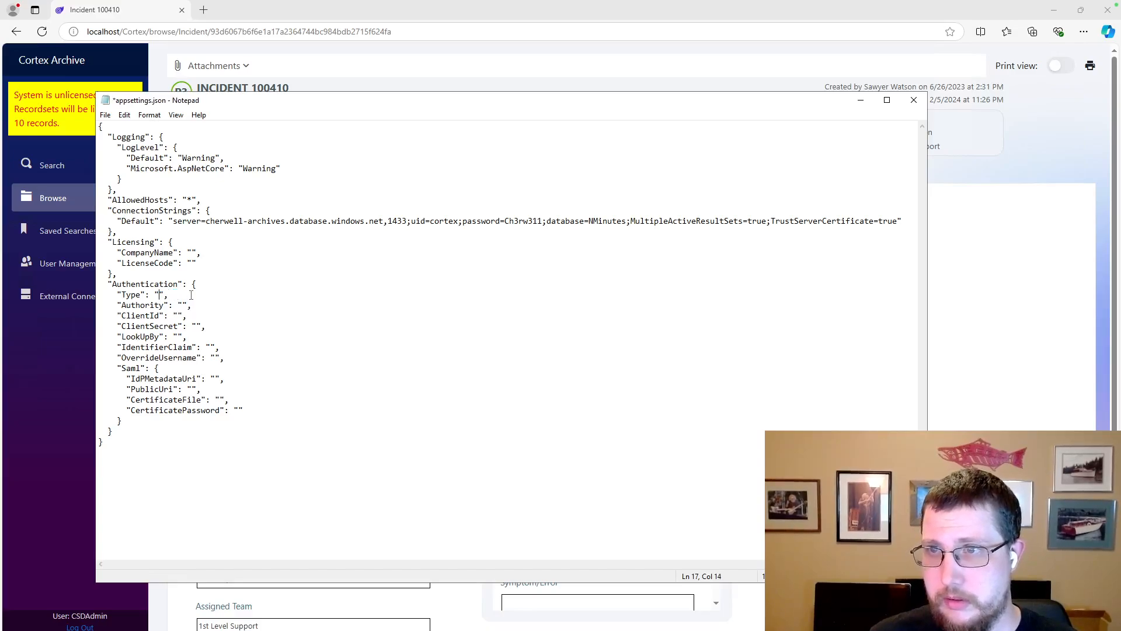
{"action": "type", "text": "saml"}
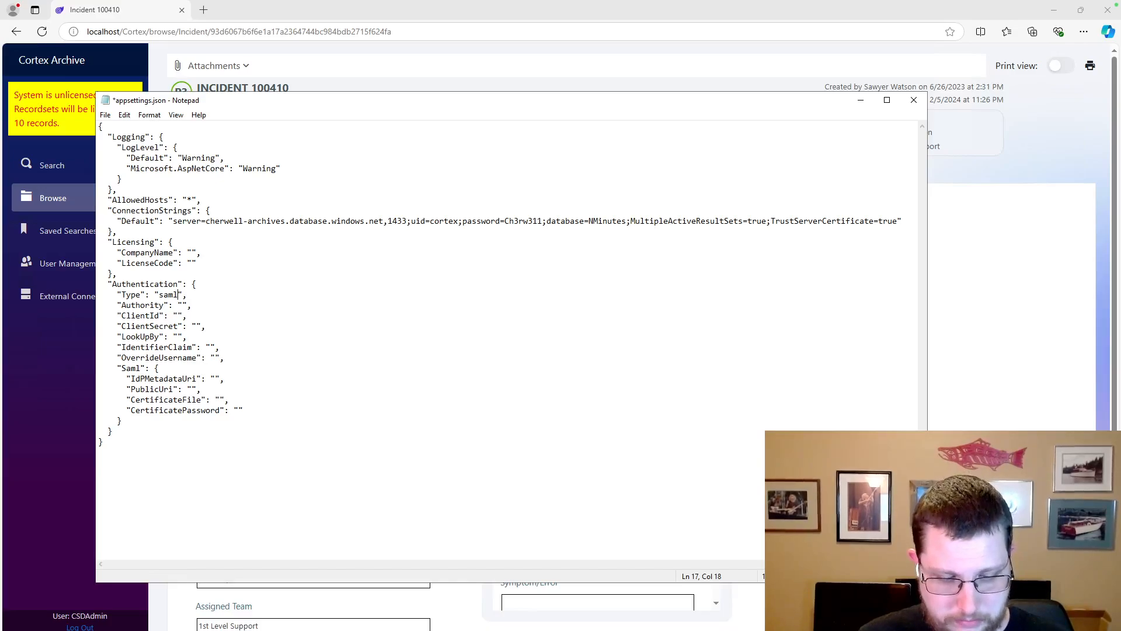
Paste the Keycloak archives-demo SAML descriptor URL into IdPMetadataUri
{"action": "left_click", "coordinate": [215, 379]}
{"action": "type", "text": "https://auth.thoughtcolony.com/realms/archives-demo/protocol/saml/descriptor"}
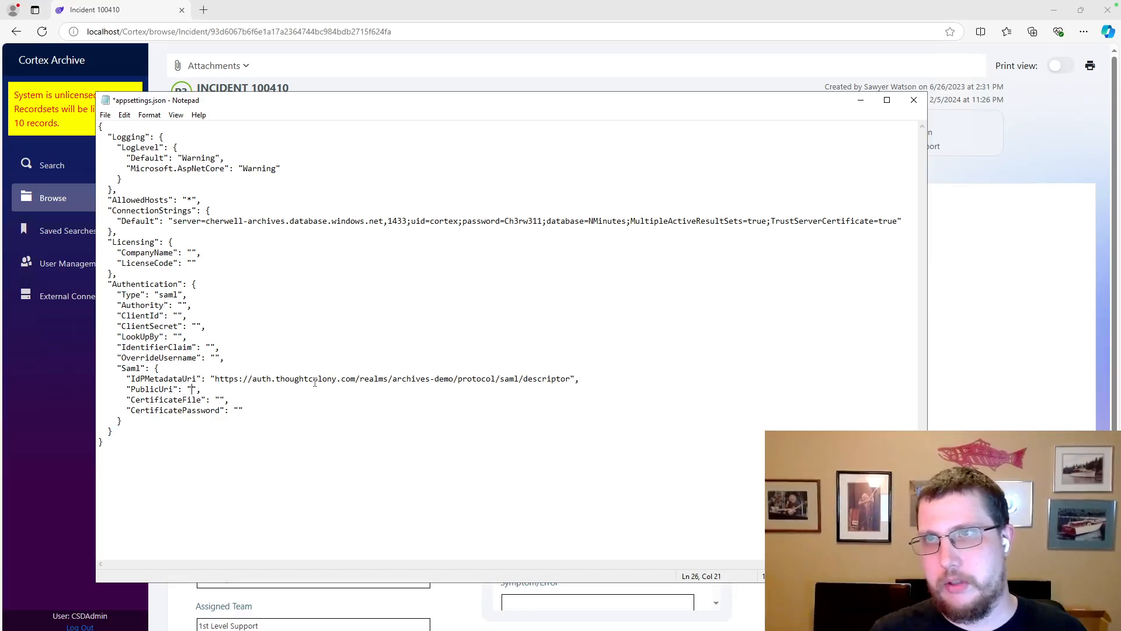
{"action": "type", "text": "ocalho"}
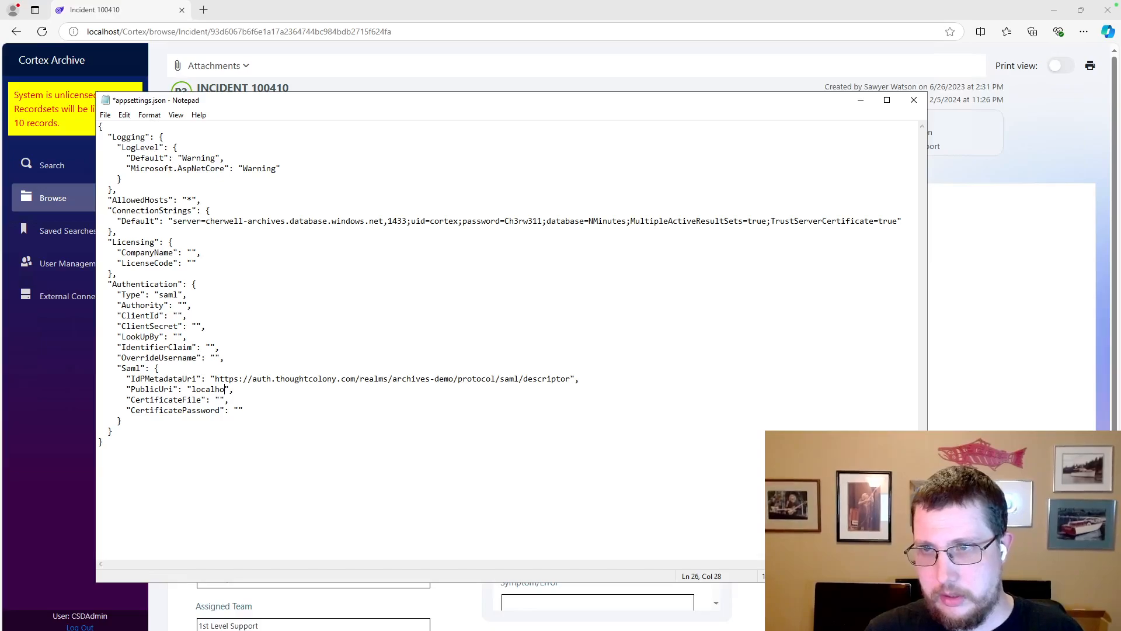
{"action": "key", "text": "BackSpace"}
{"action": "key", "text": "BackSpace"}
{"action": "key", "text": "BackSpace"}
{"action": "key", "text": "BackSpace"}
{"action": "key", "text": "BackSpace"}
{"action": "key", "text": "BackSpace"}
{"action": "key", "text": "BackSpace"}
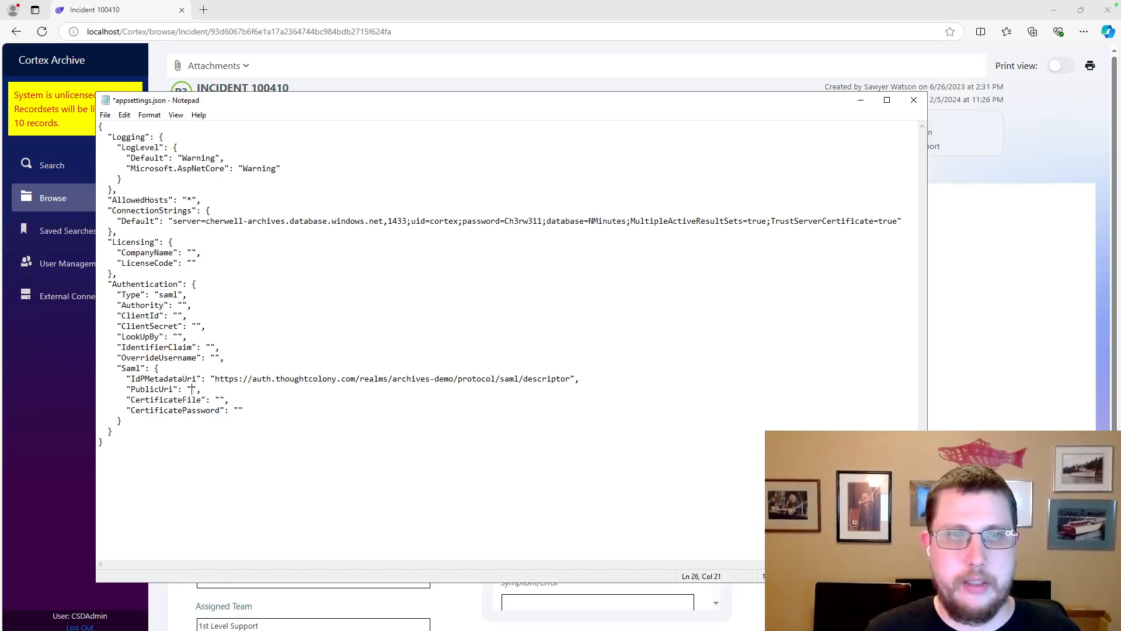
{"action": "key", "text": "ctrl+Left"}
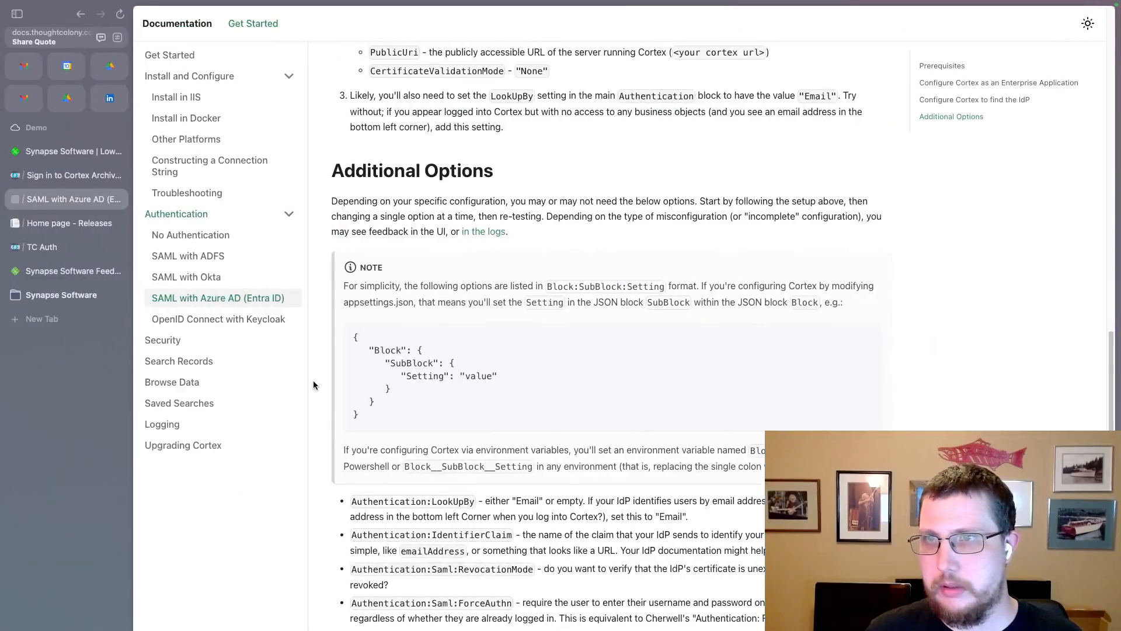
{"action": "left_click", "coordinate": [39, 250]}
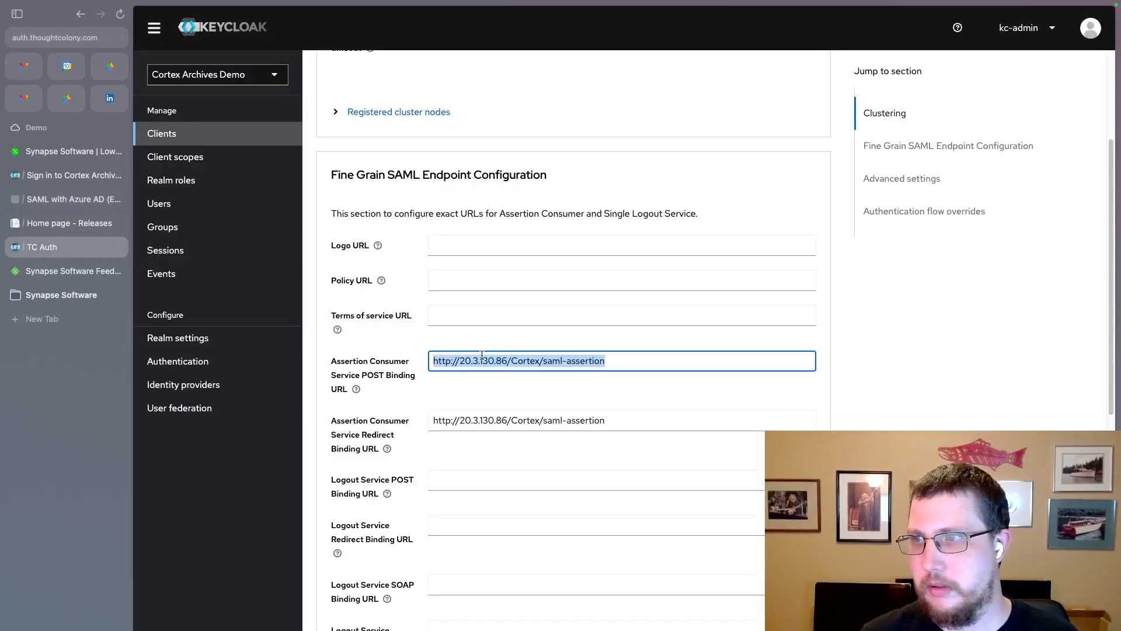
{"action": "left_click", "coordinate": [562, 363]}
{"action": "left_click_drag", "start_coordinate": [540, 362], "coordinate": [371, 360]}
{"action": "key", "text": "ctrl+c"}
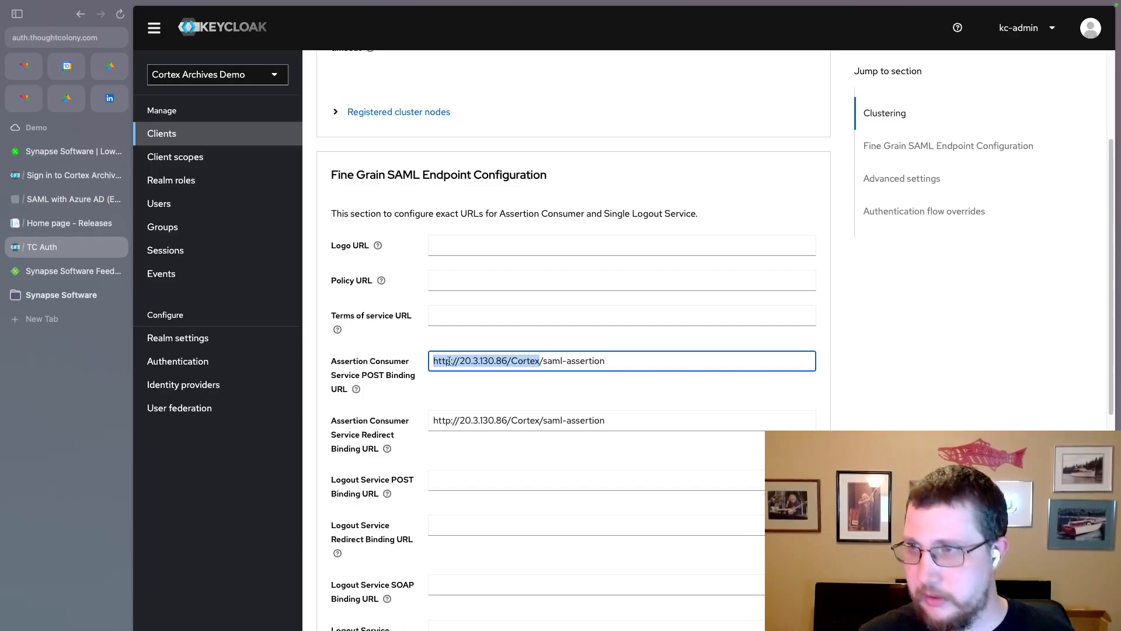
{"action": "key", "text": "ctrl+Right"}
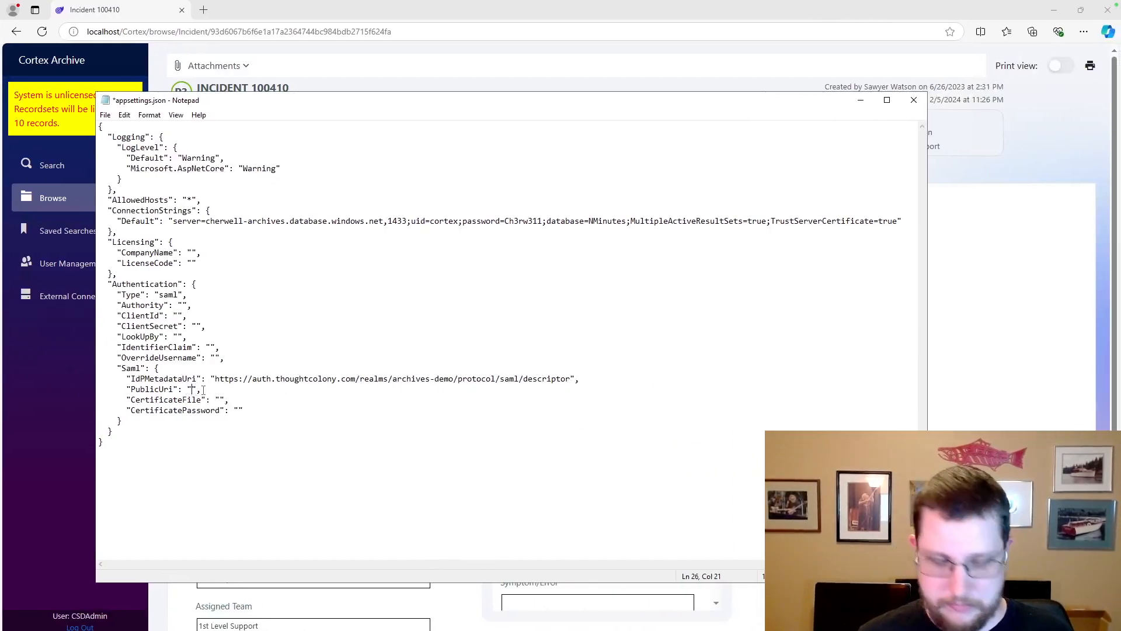
Paste the Cortex address into PublicUri and start a new quoted line after CertificatePassword
{"action": "key", "text": "ctrl+v"}
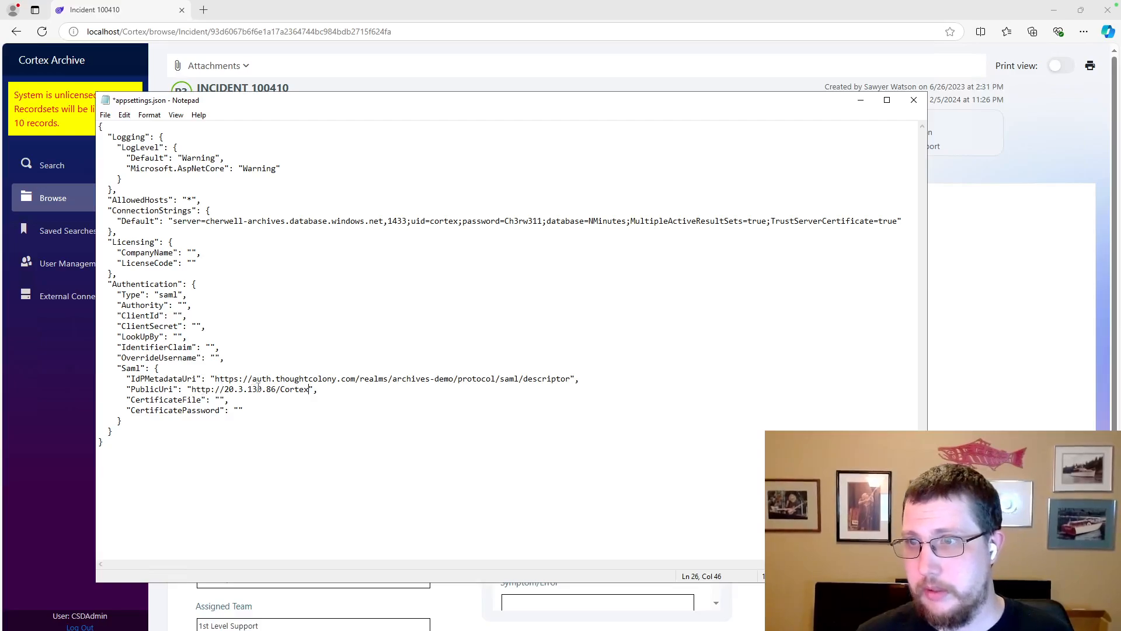
{"action": "type", "text": ","}
{"action": "key", "text": "Return"}
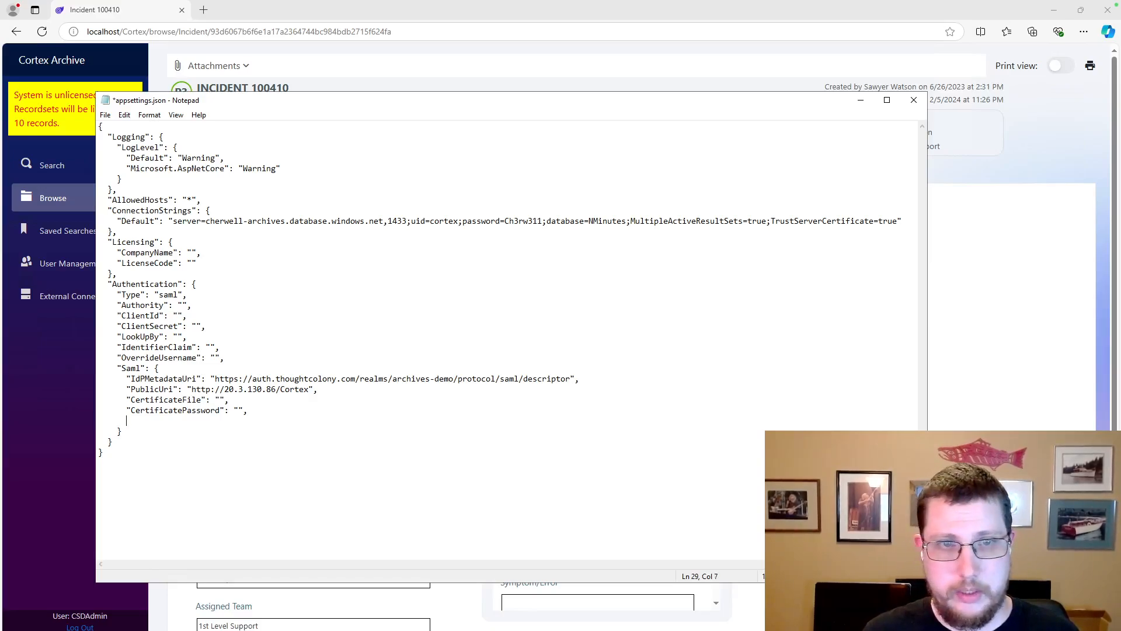
{"action": "type", "text": "\""}
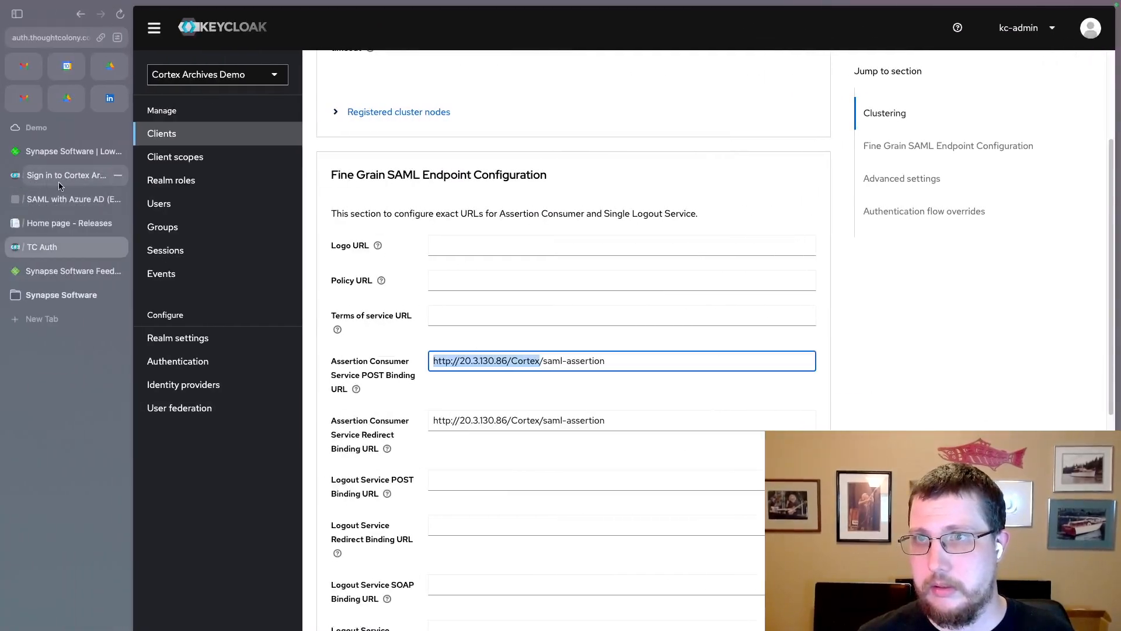
Select the CertificateValidationMode setting name in the Cortex SAML documentation
{"action": "left_click", "coordinate": [69, 201]}
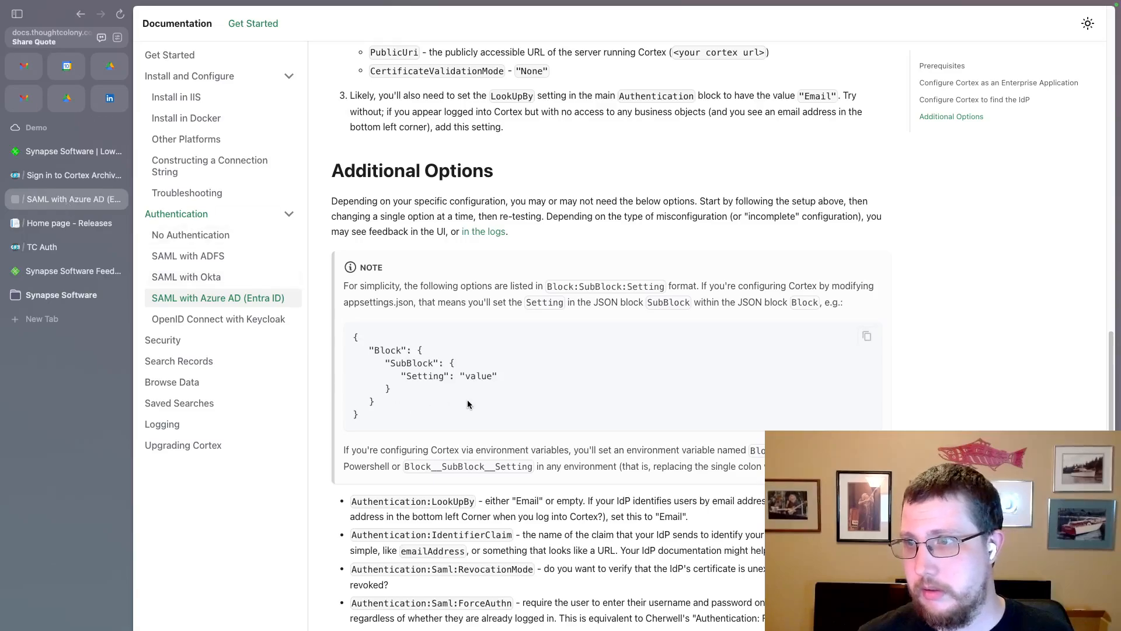
{"action": "scroll", "coordinate": [467, 399], "scroll_direction": "up", "scroll_amount": 4}
{"action": "double_click", "coordinate": [454, 299]}
{"action": "key", "text": "ctrl+c"}
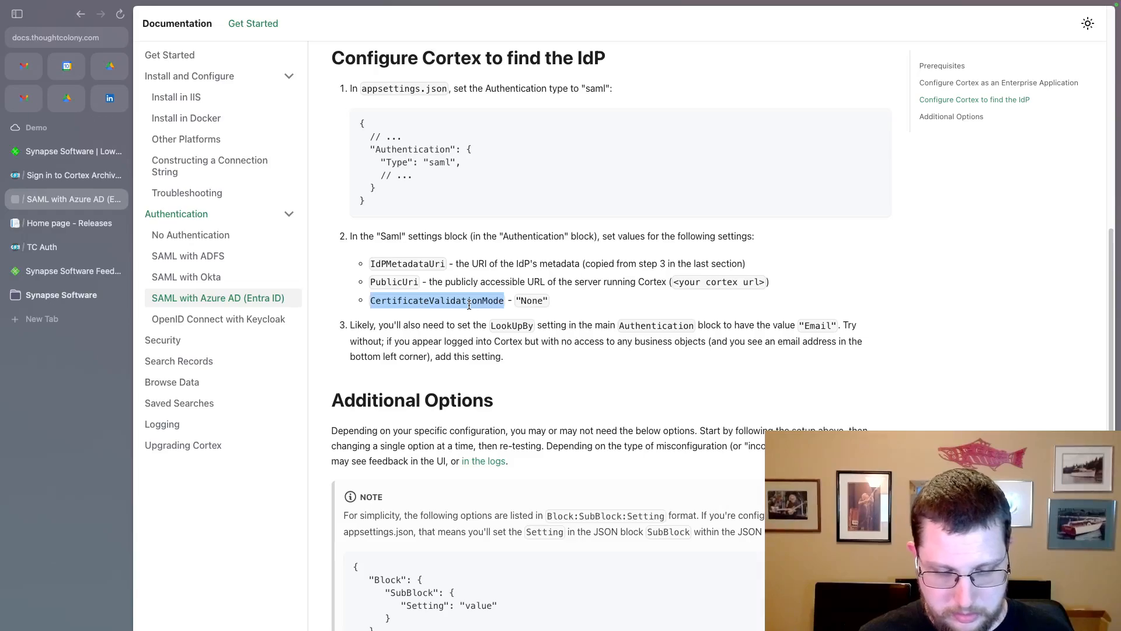
Add "CertificateValidationMode": "None" and "ForceAuthn": true to the Saml block
{"action": "key", "text": "alt+Tab"}
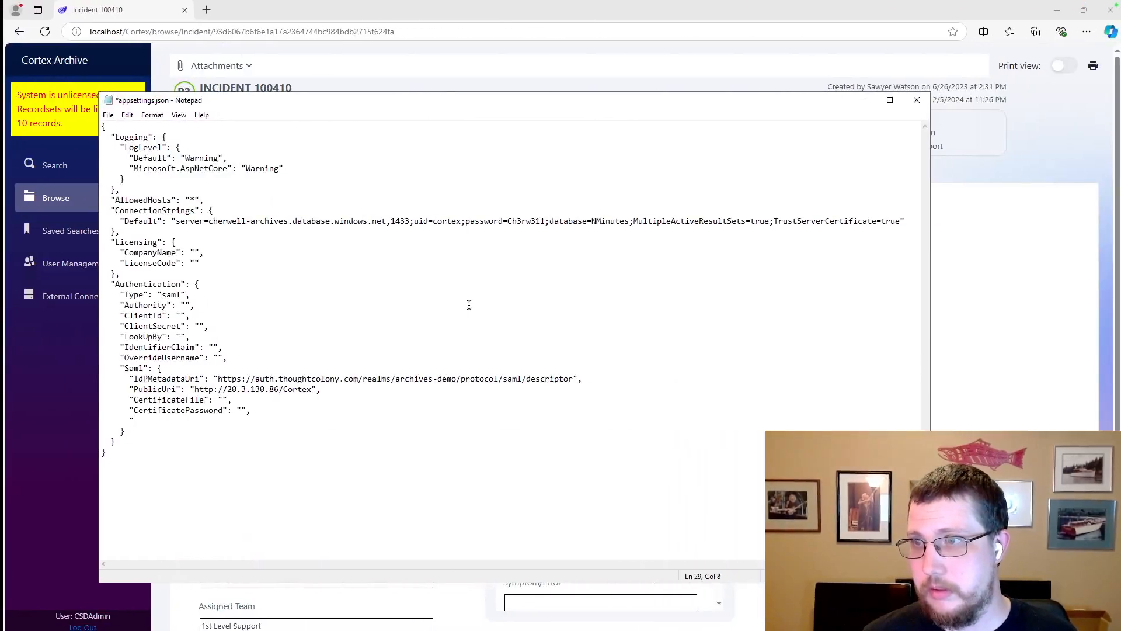
{"action": "key", "text": "ctrl+v"}
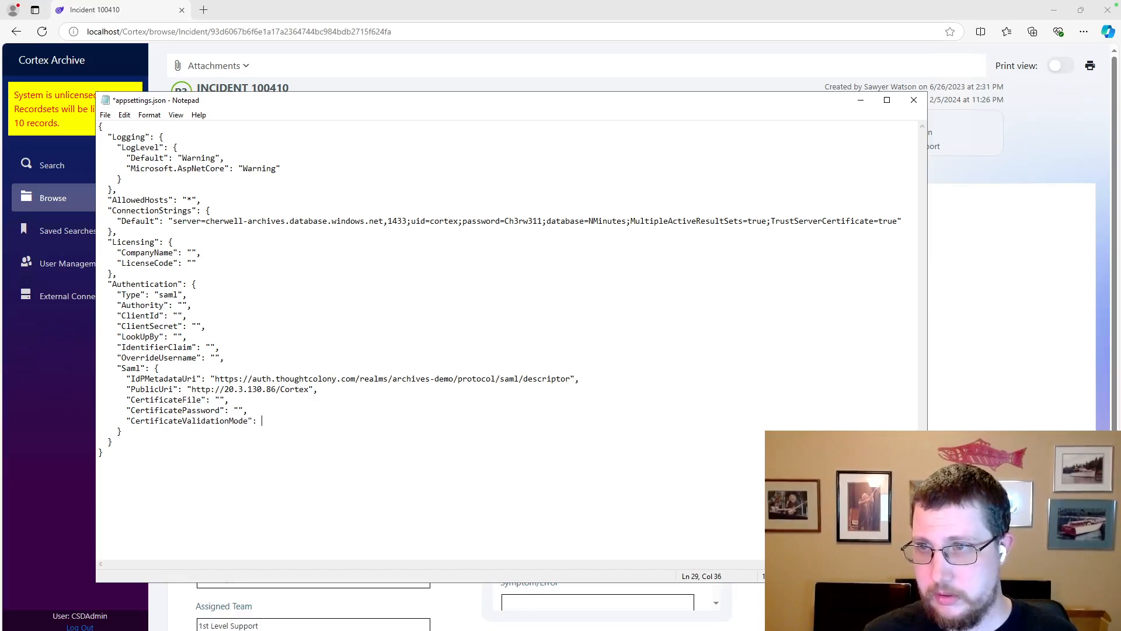
{"action": "type", "text": "\": \"None\",      "}
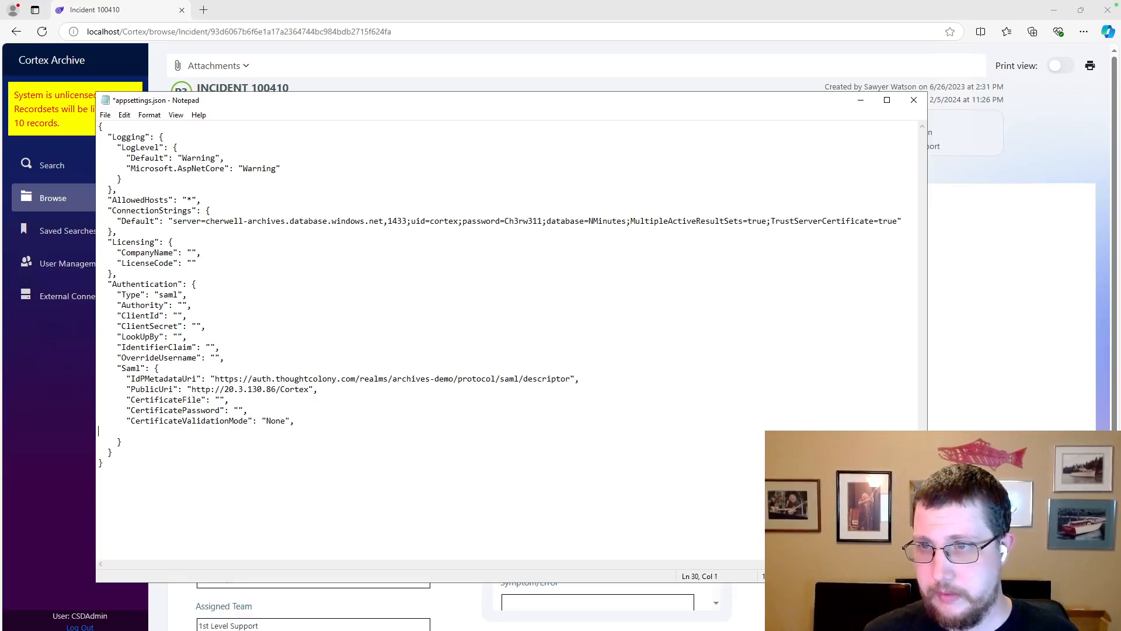
{"action": "type", "text": " \""}
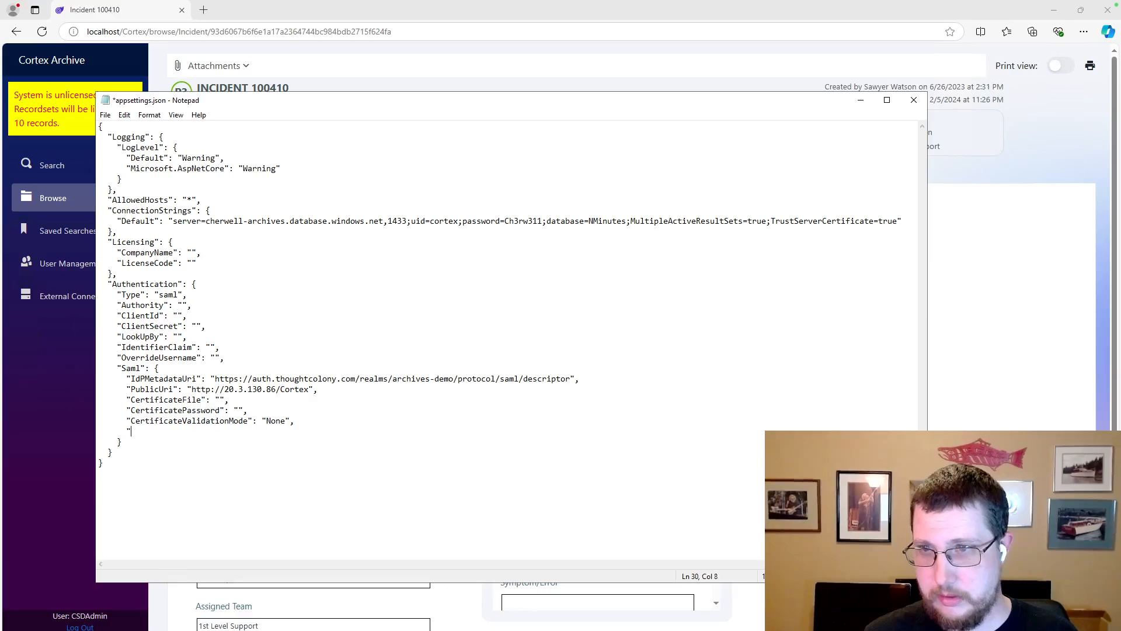
{"action": "type", "text": "ForceAthn"}
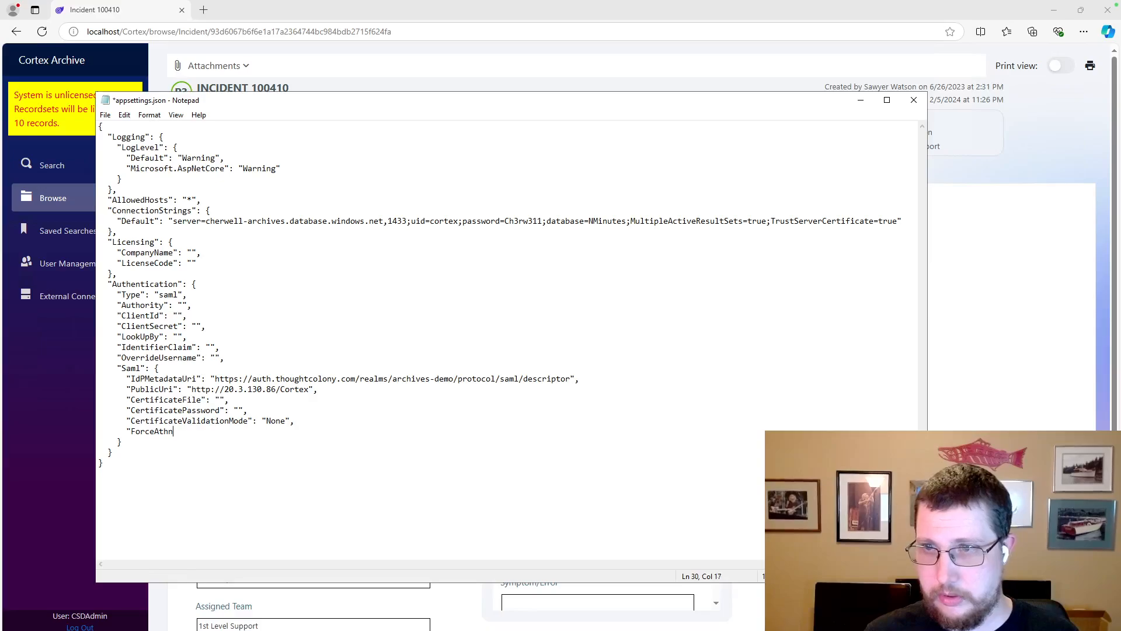
{"action": "key", "text": "BackSpace"}
{"action": "key", "text": "BackSpace"}
{"action": "key", "text": "BackSpace"}
{"action": "type", "text": "uthn\": true"}
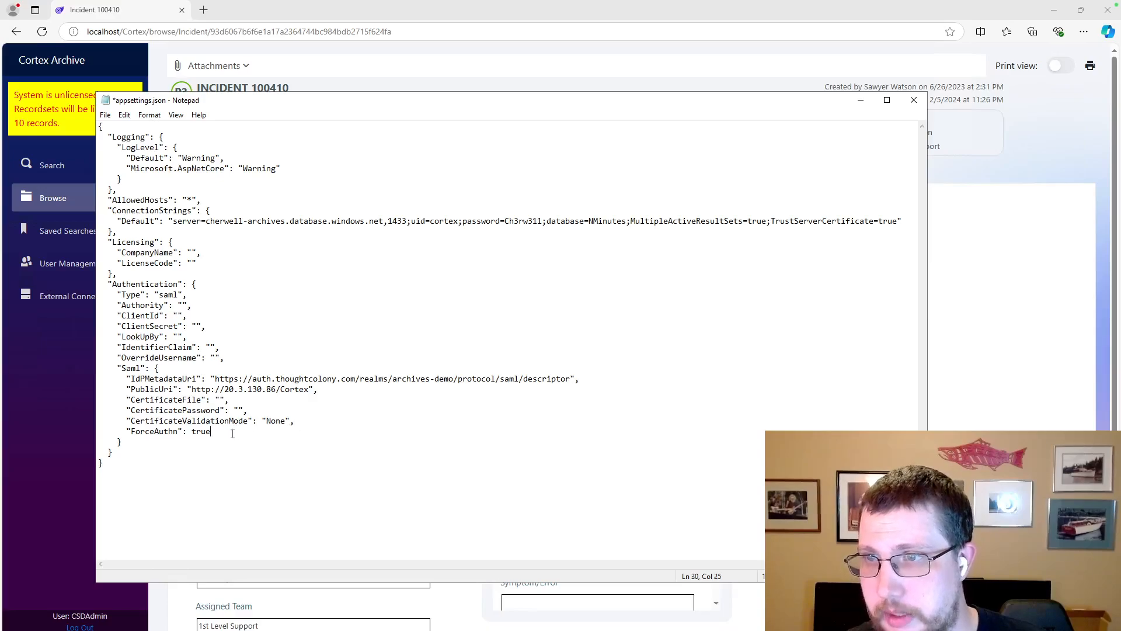
Check the saml authentication type value and save appsettings.json
{"action": "double_click", "coordinate": [173, 294]}
{"action": "left_click", "coordinate": [164, 378]}
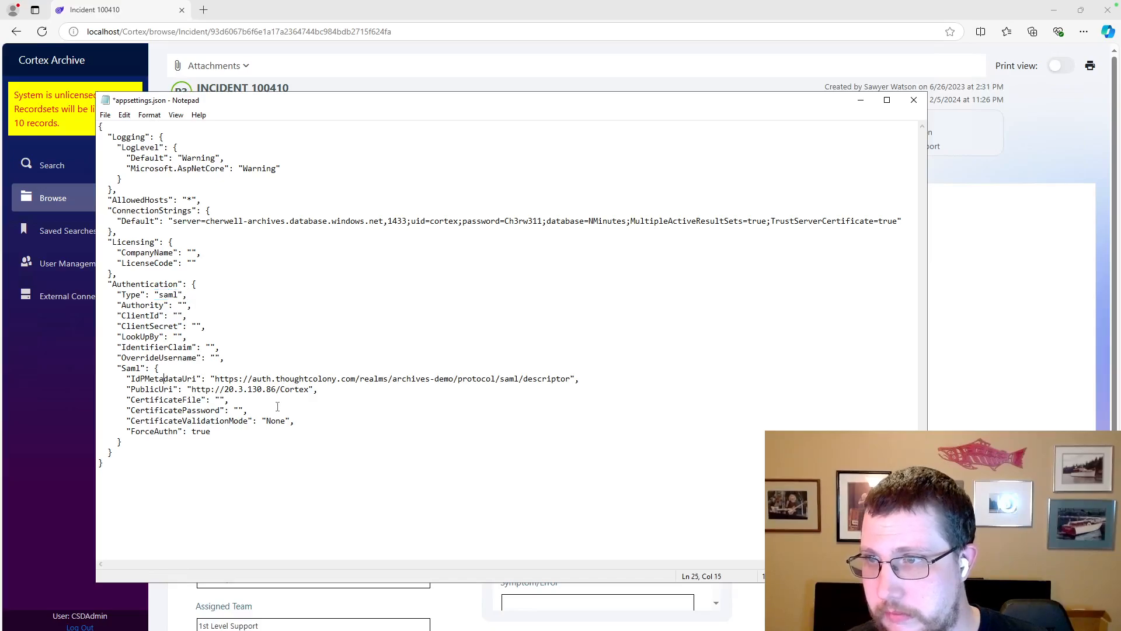
{"action": "key", "text": "ctrl+s"}
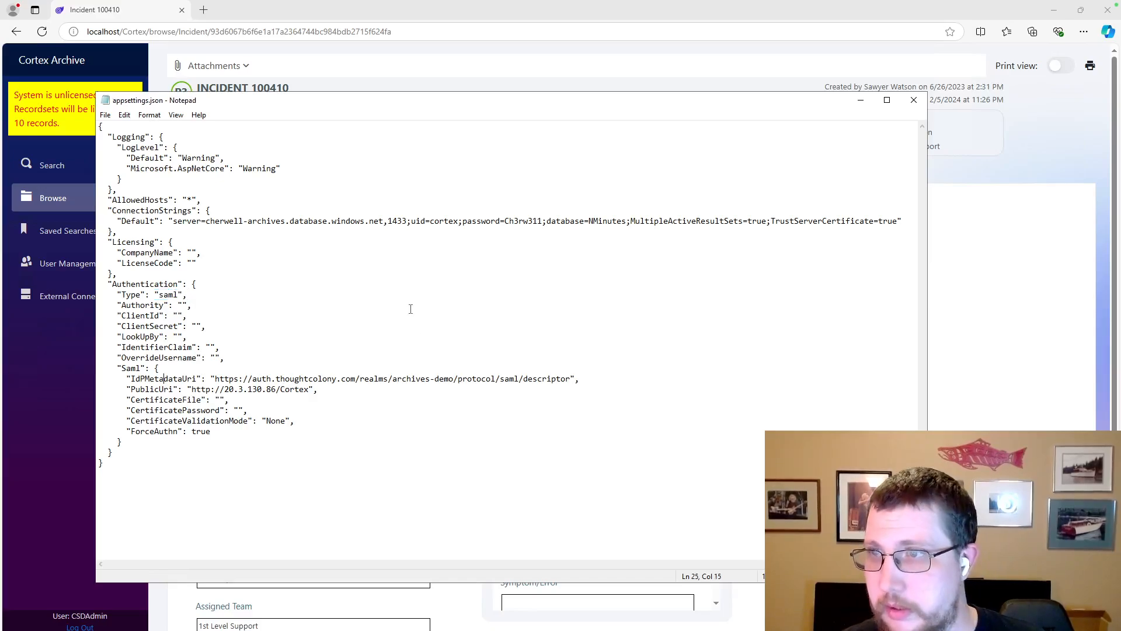
{"action": "key", "text": "alt+Tab"}
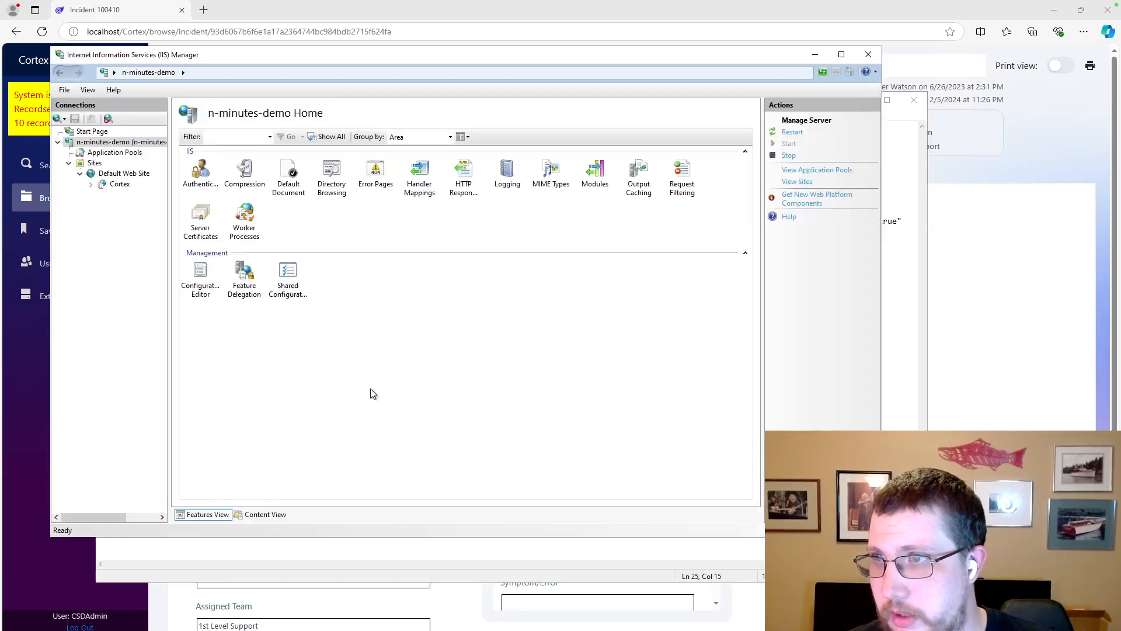
Restart the n-minutes-demo web server from IIS Manager's Manage Server actions
{"action": "left_click", "coordinate": [788, 133]}
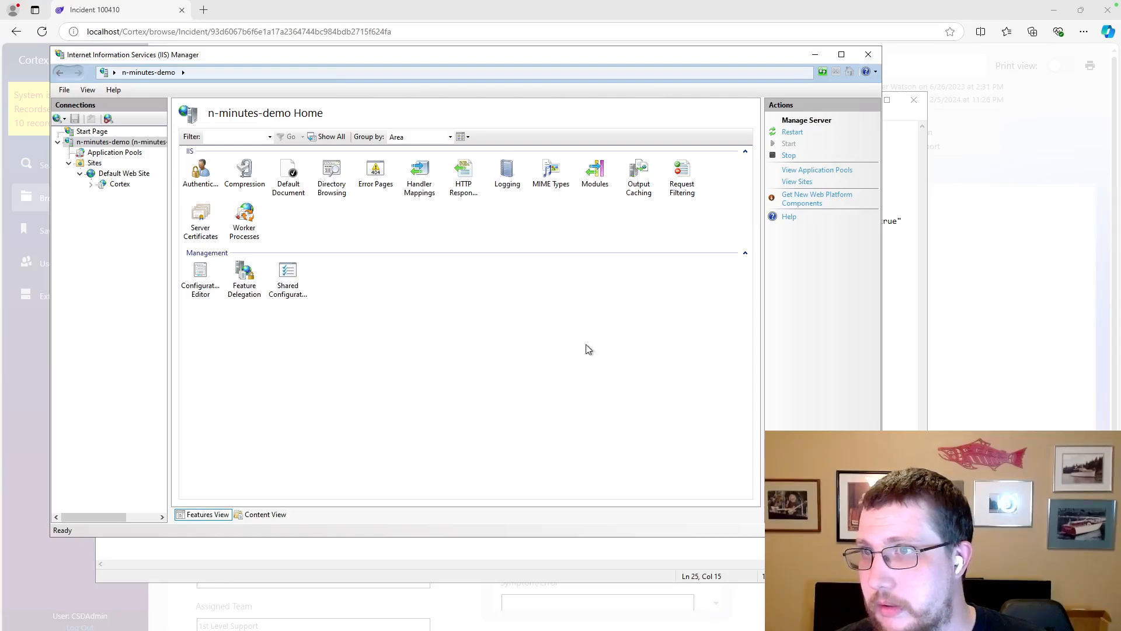
{"action": "key", "text": "ctrl+Left"}
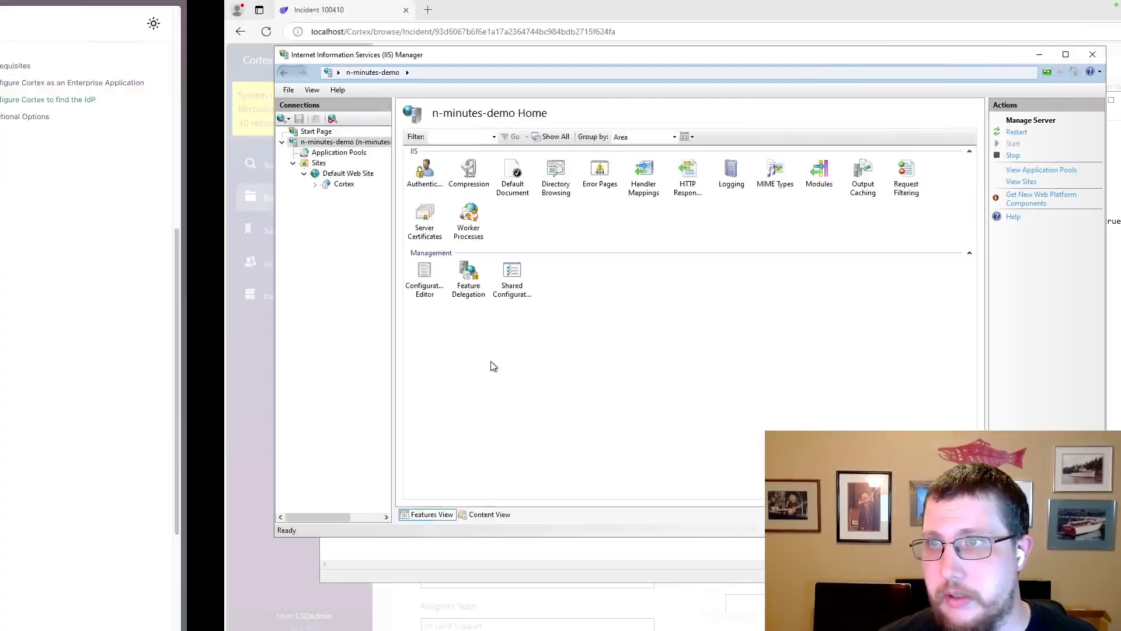
{"action": "left_click", "coordinate": [42, 247]}
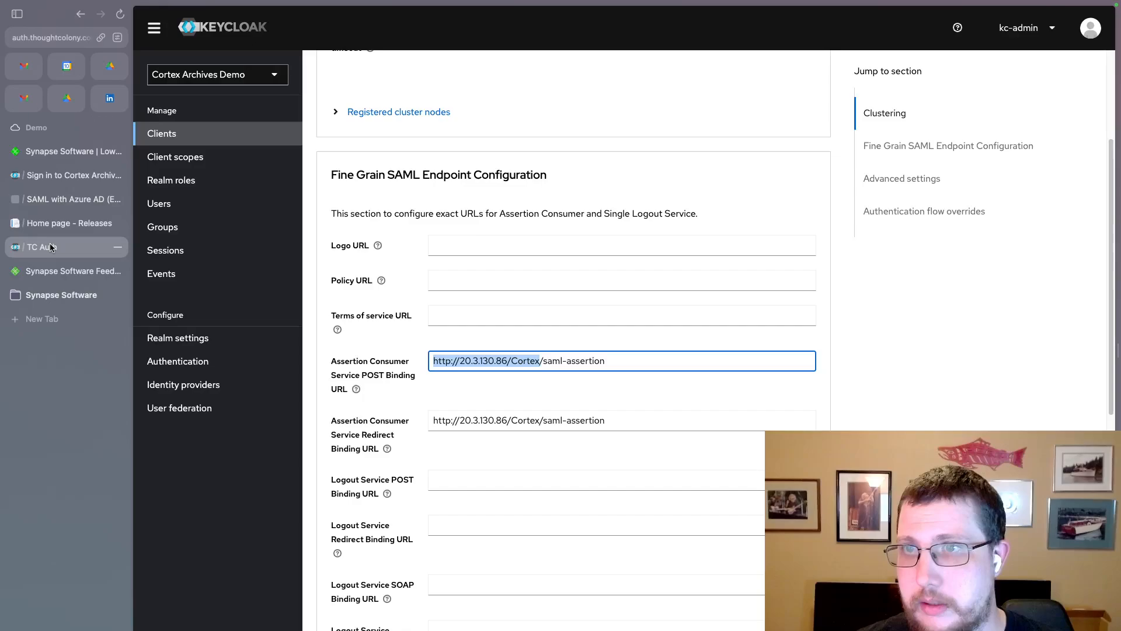
{"action": "left_click", "coordinate": [550, 361]}
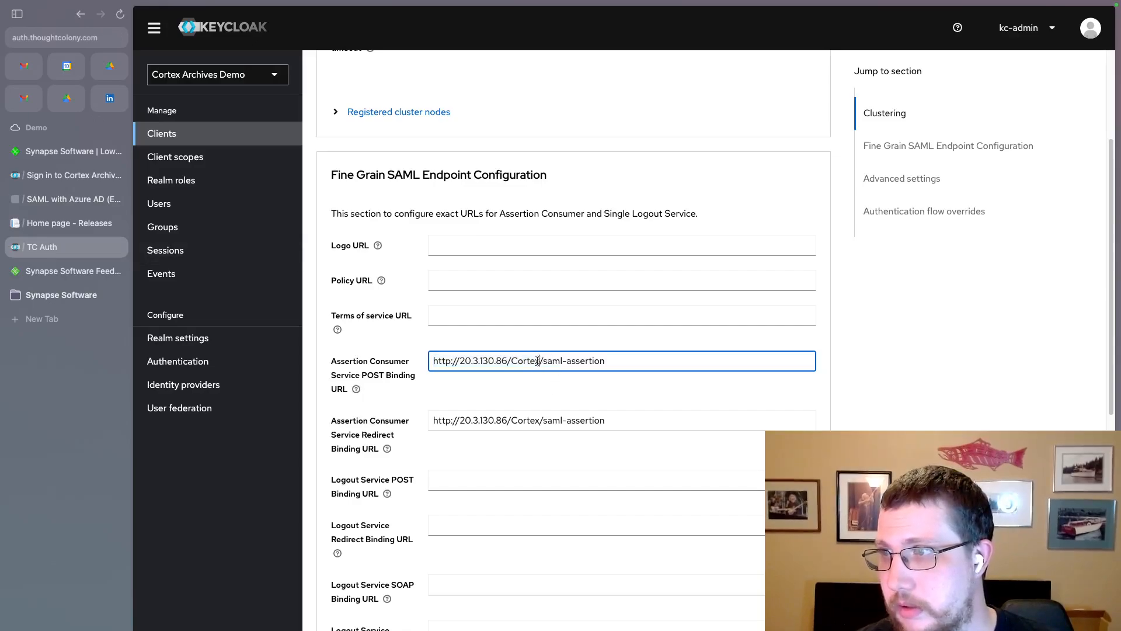
{"action": "left_click_drag", "start_coordinate": [540, 361], "coordinate": [378, 357]}
{"action": "key", "text": "super+c"}
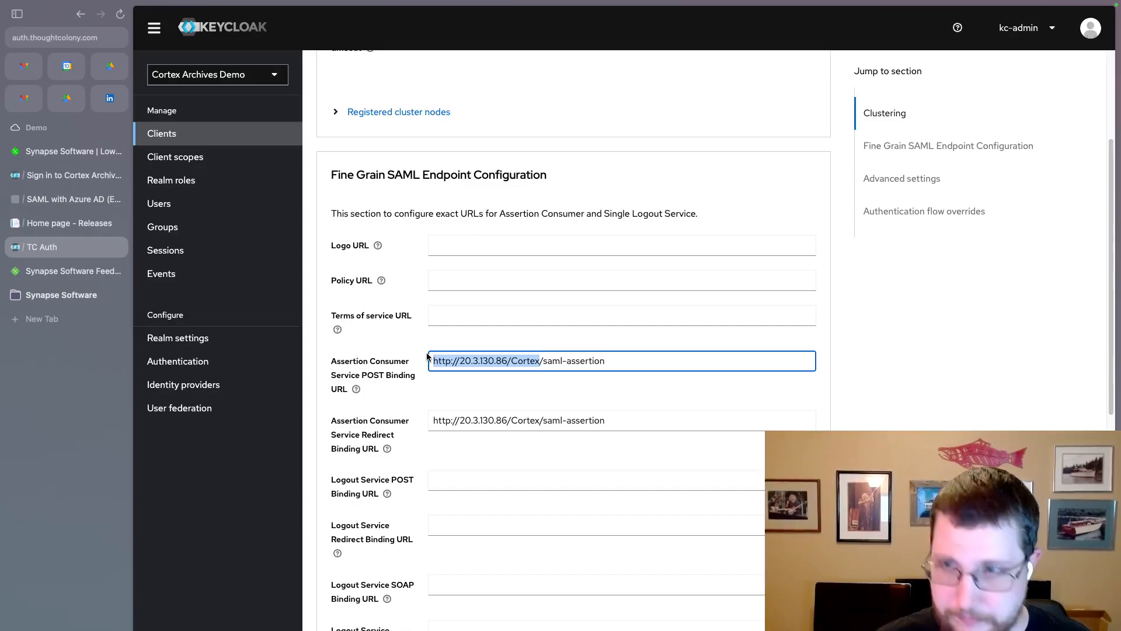
{"action": "key", "text": "super+t"}
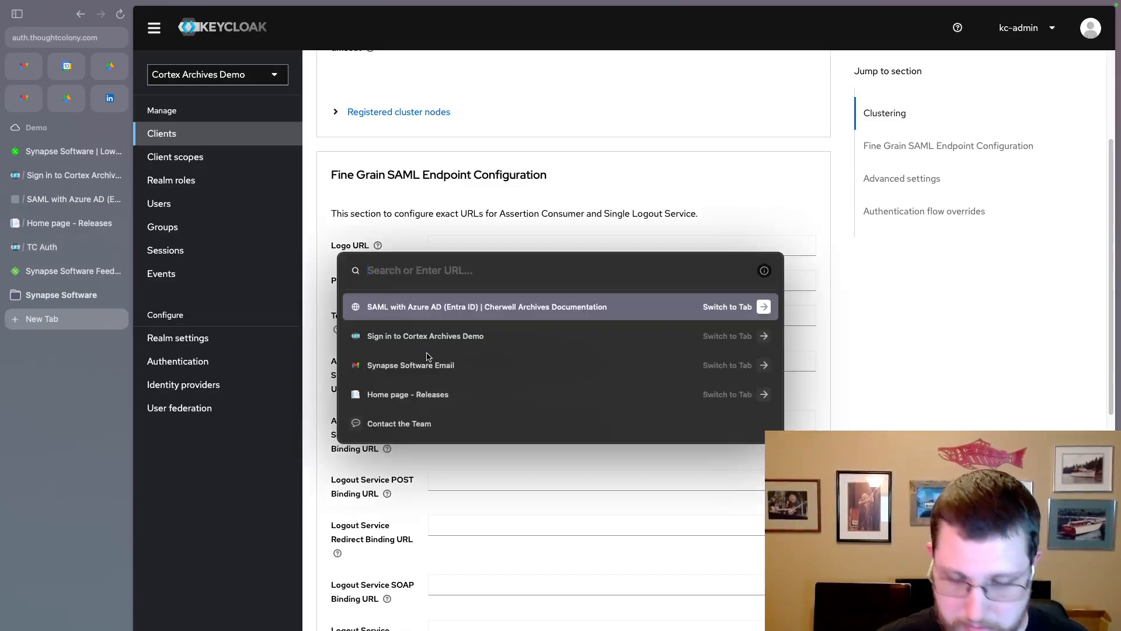
{"action": "key", "text": "super+v"}
{"action": "key", "text": "Return"}
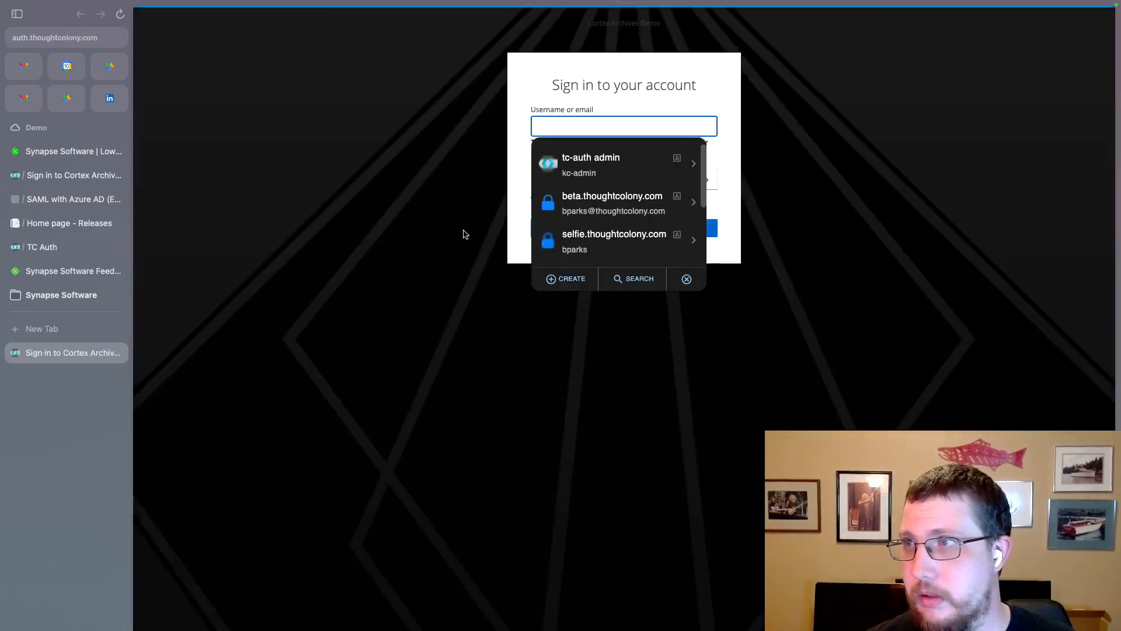
Fill the Keycloak username with the saved admin login and dismiss the password manager
{"action": "left_click", "coordinate": [414, 182]}
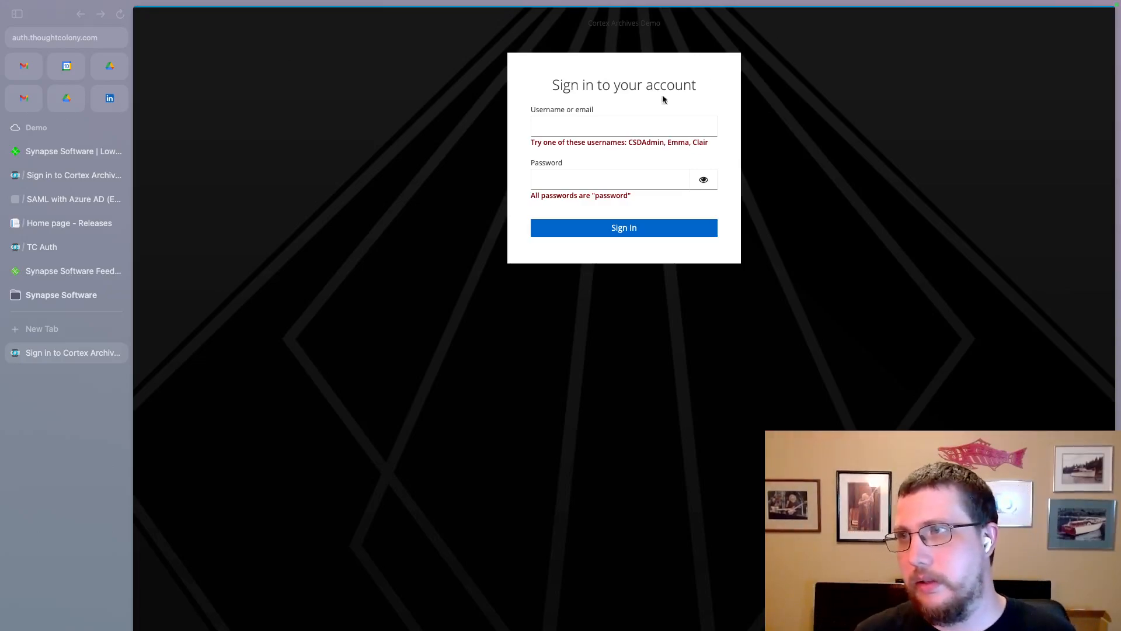
{"action": "left_click", "coordinate": [587, 127]}
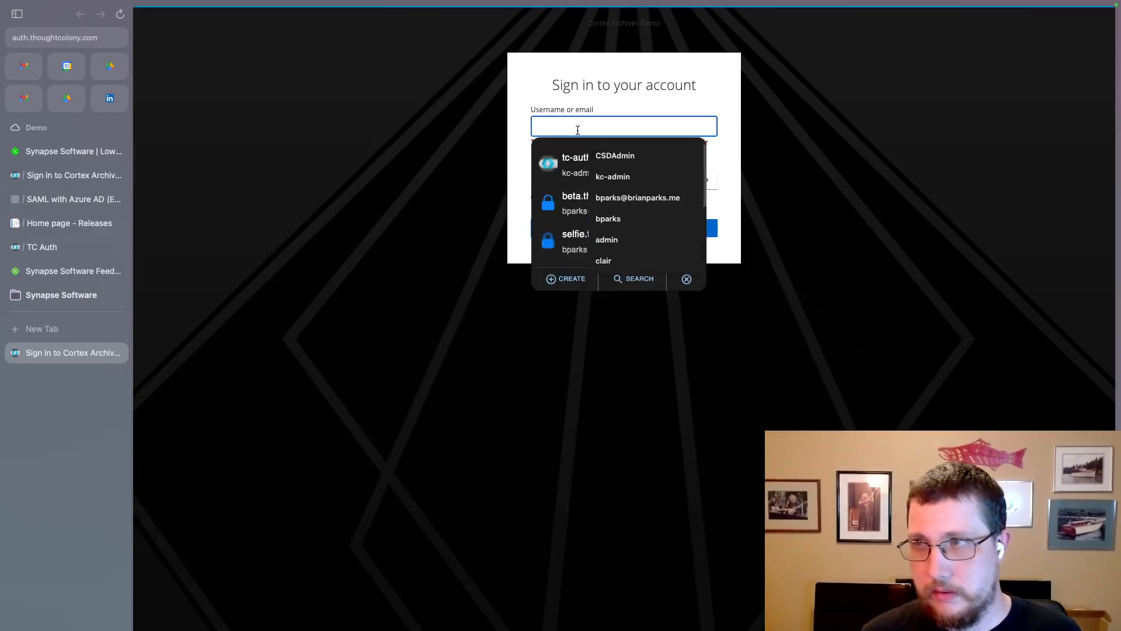
{"action": "left_click", "coordinate": [621, 158]}
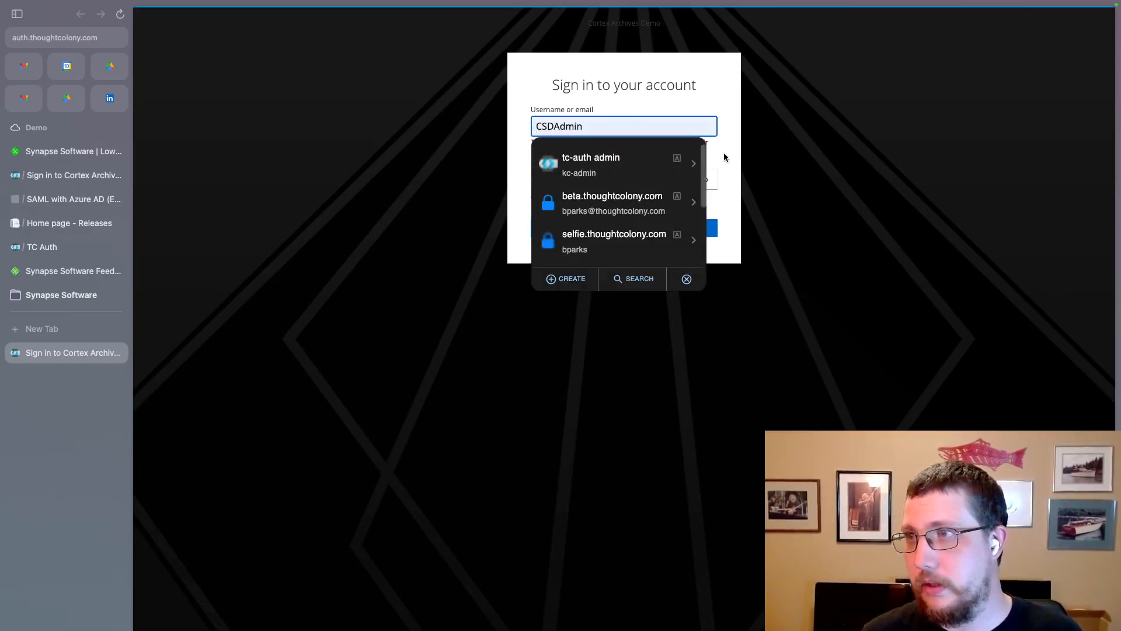
{"action": "left_click", "coordinate": [686, 279]}
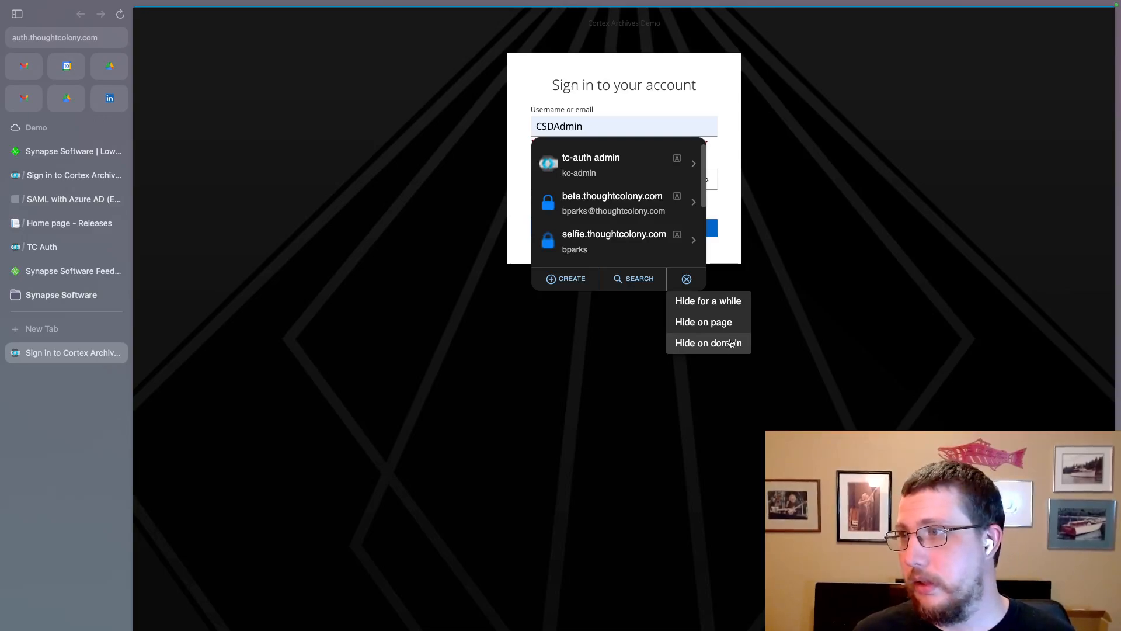
{"action": "left_click", "coordinate": [727, 323]}
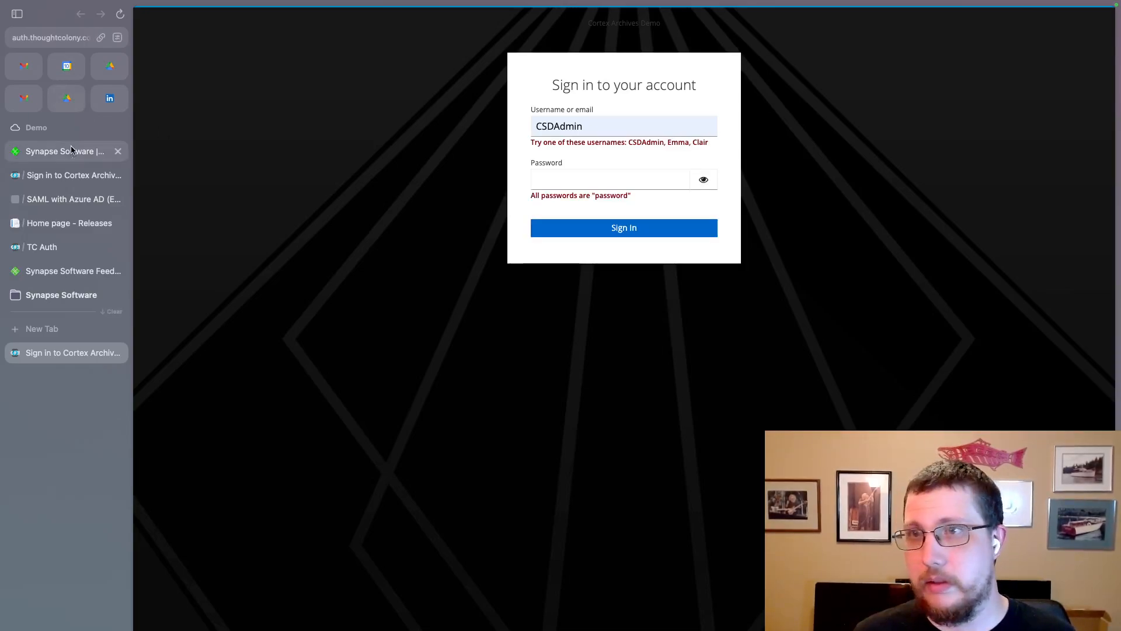
Open the Logging documentation page and scroll to the File (Running Cortex with IIS) section
{"action": "left_click", "coordinate": [58, 201]}
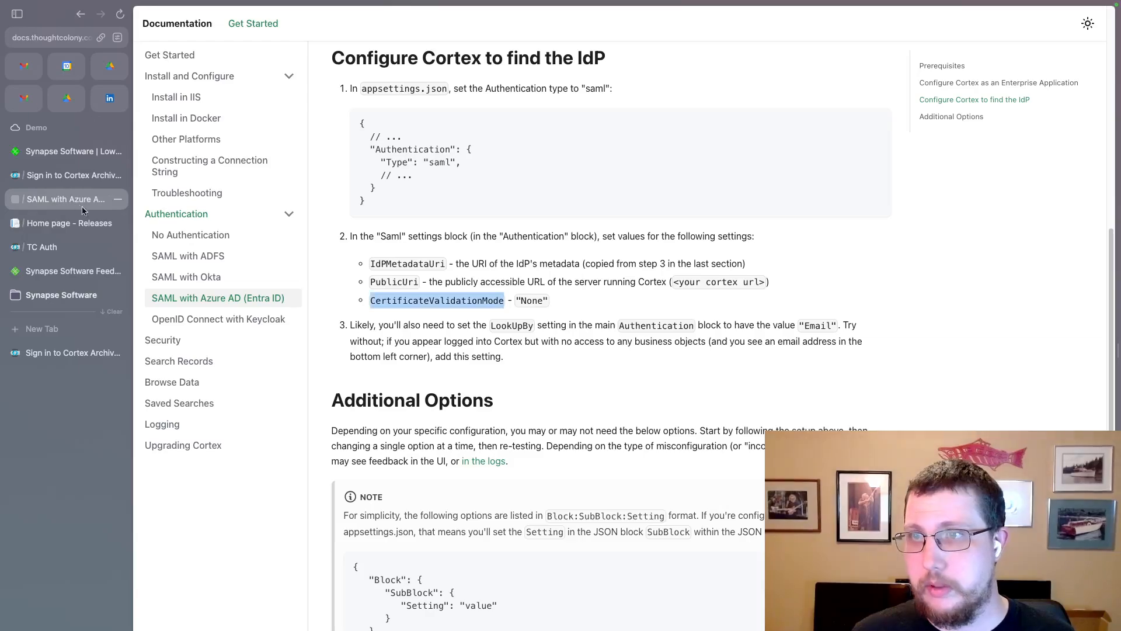
{"action": "left_click", "coordinate": [175, 426]}
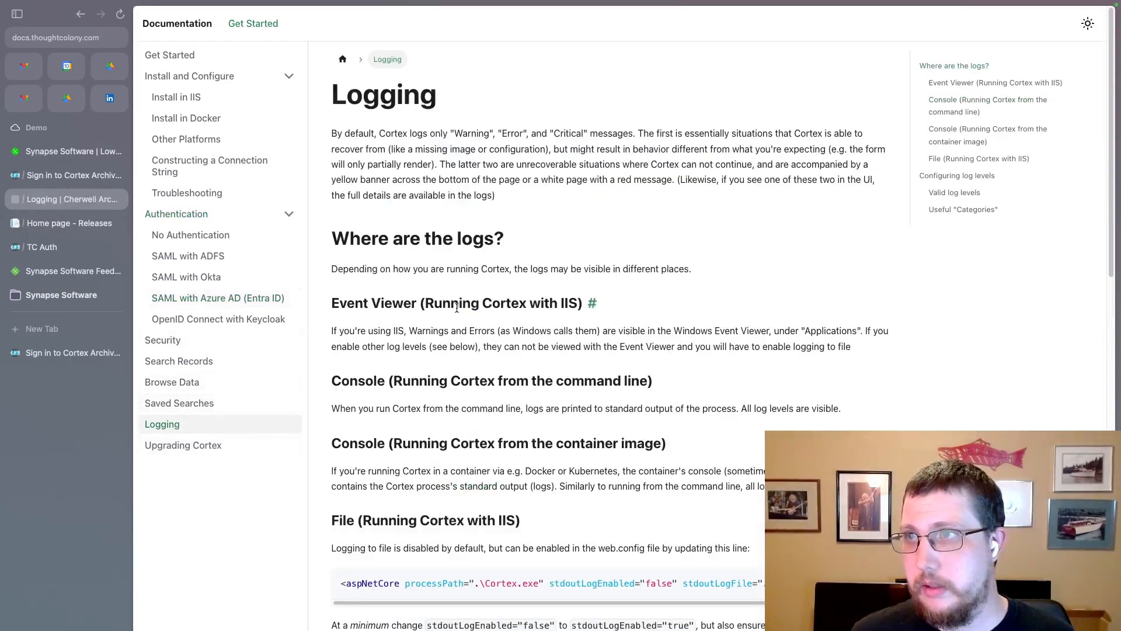
{"action": "scroll", "coordinate": [409, 368], "scroll_direction": "down", "scroll_amount": 6}
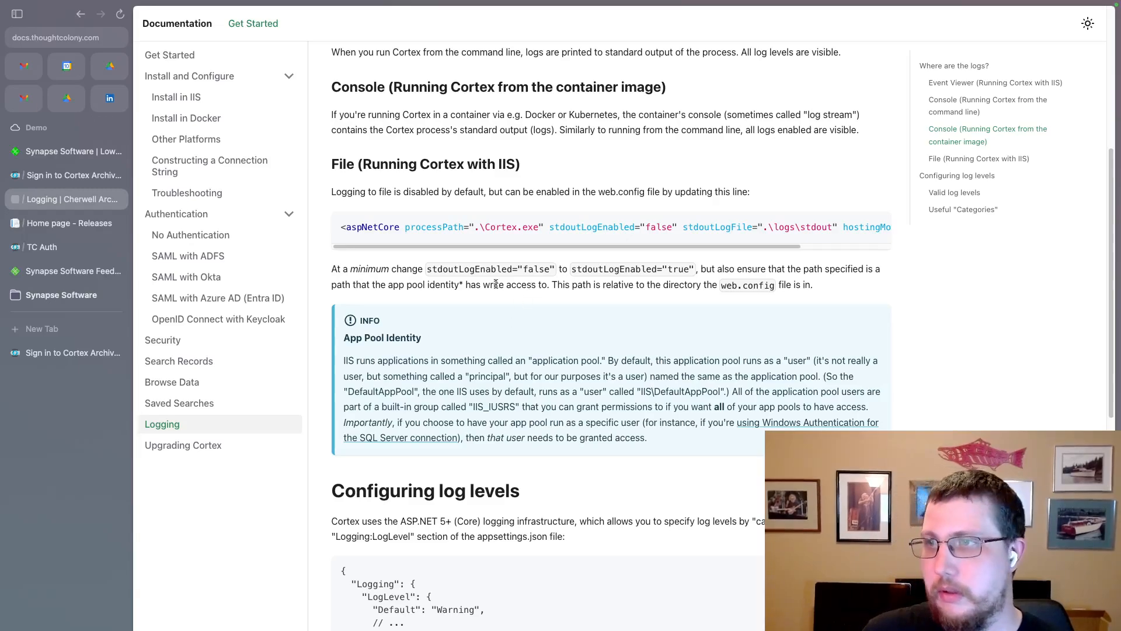
Enter the admin password and submit, sending anyway past the insecure form warning
{"action": "left_click", "coordinate": [77, 353]}
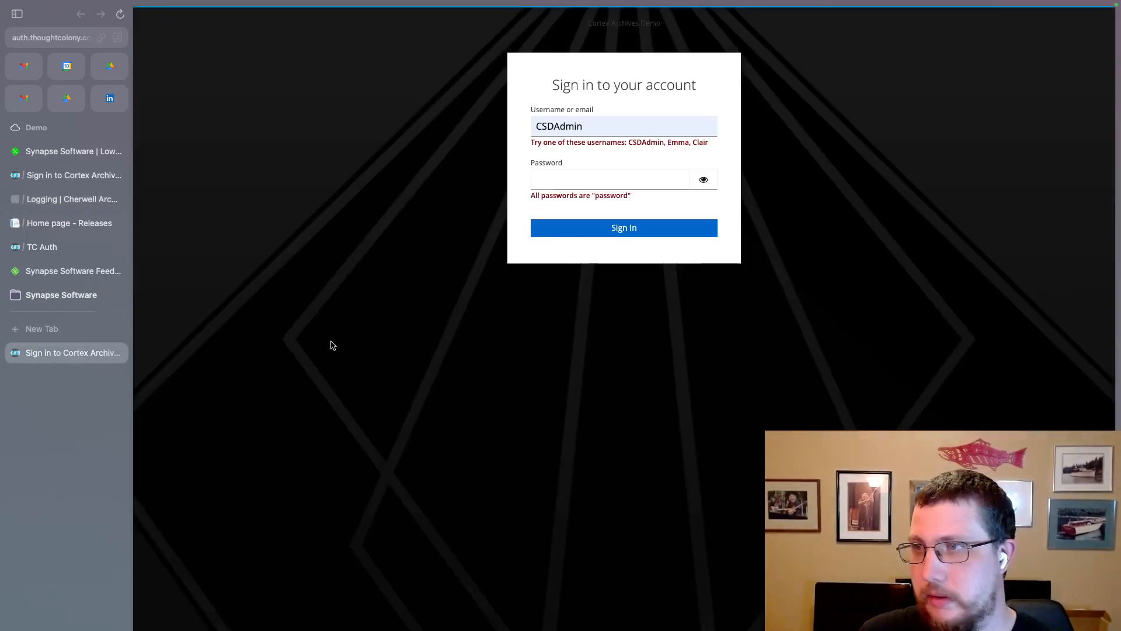
{"action": "left_click", "coordinate": [575, 182]}
{"action": "type", "text": "password"}
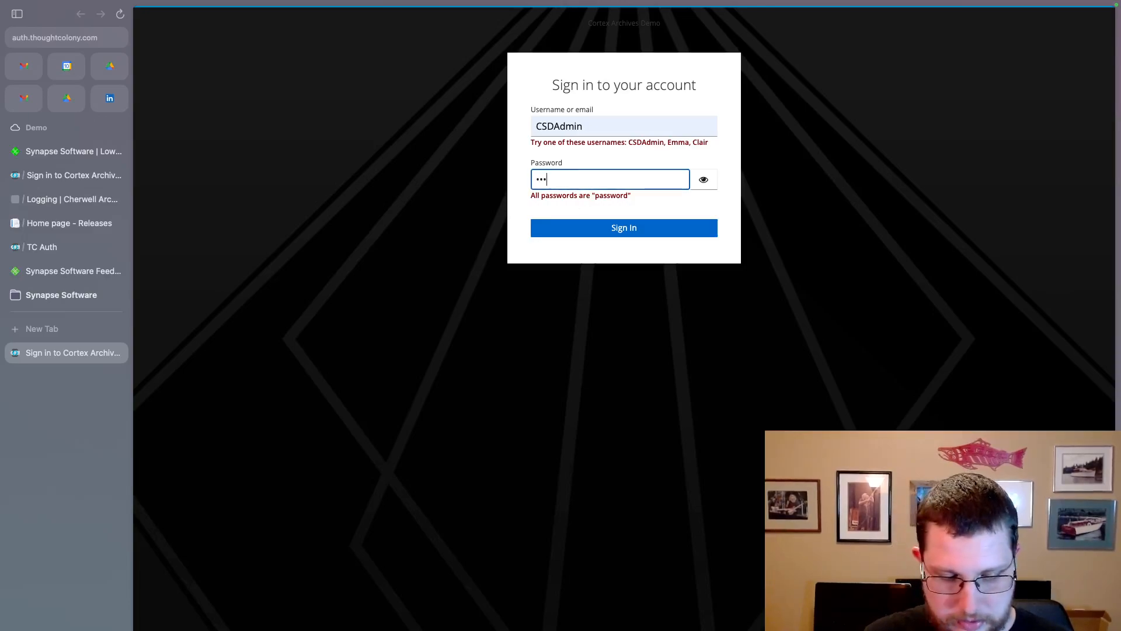
{"action": "key", "text": "Return"}
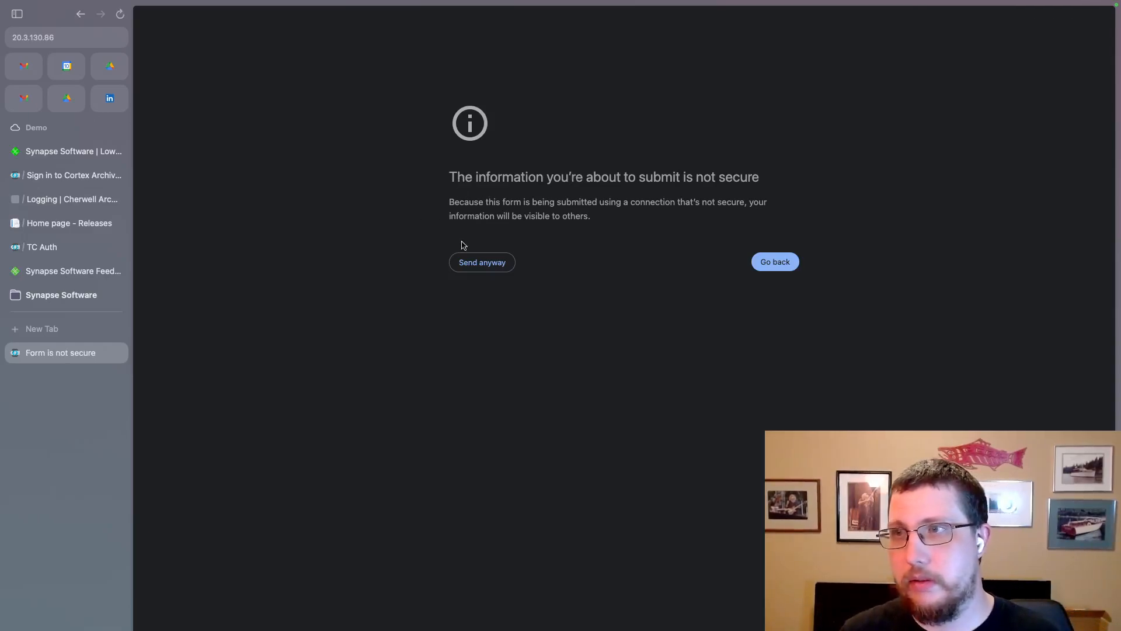
{"action": "left_click", "coordinate": [495, 268]}
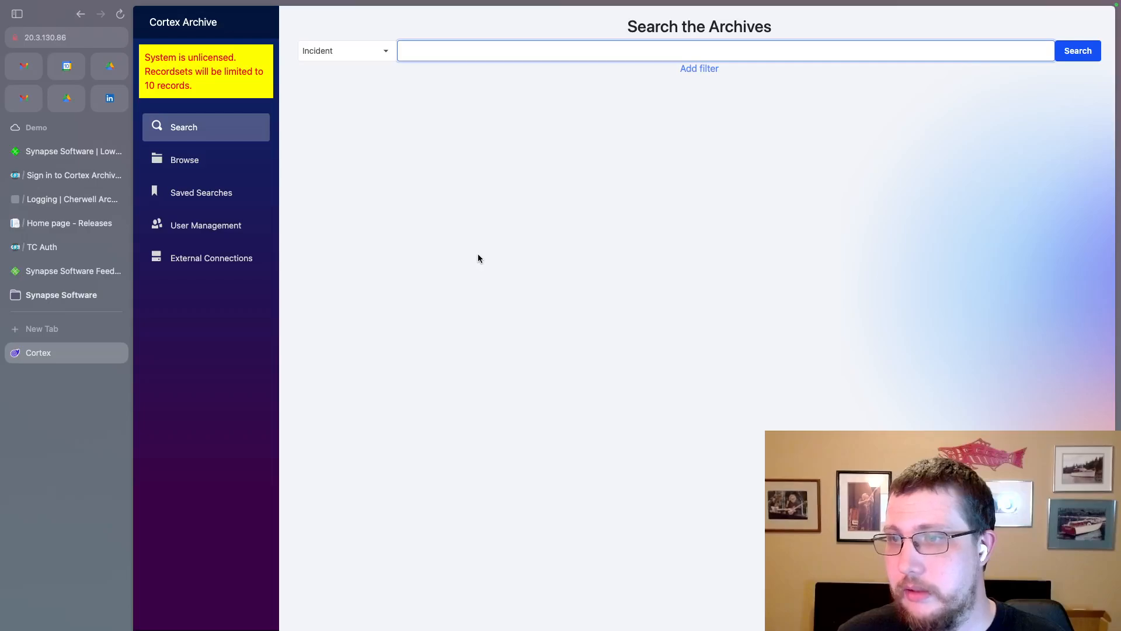